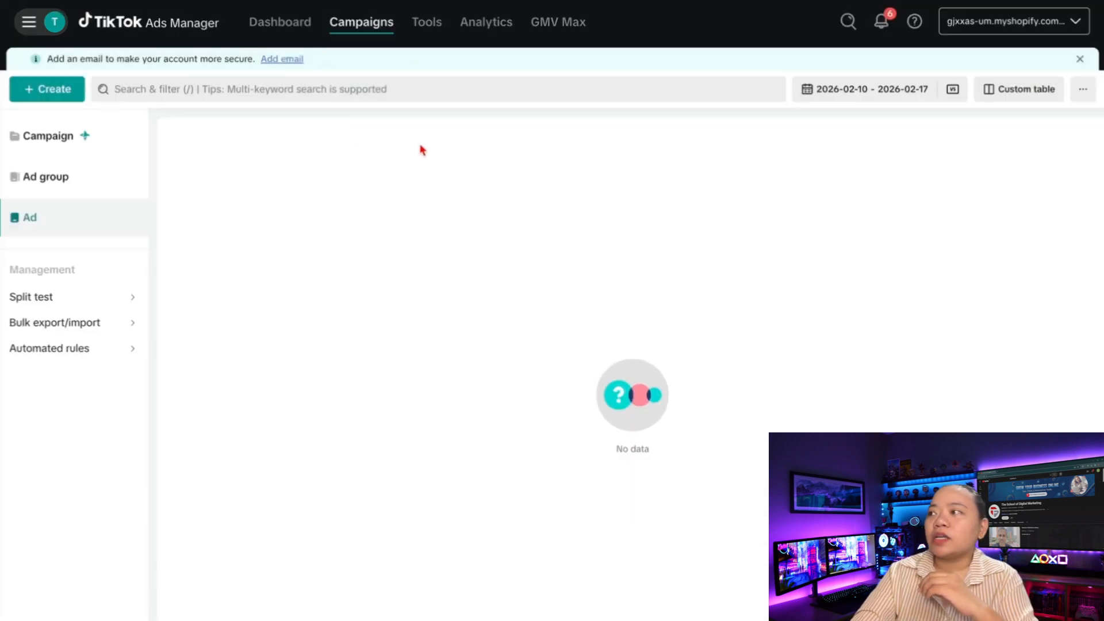
Create a new manual campaign with the Traffic objective, named 'Prospecting Traffic'
{"action": "left_click", "coordinate": [54, 91]}
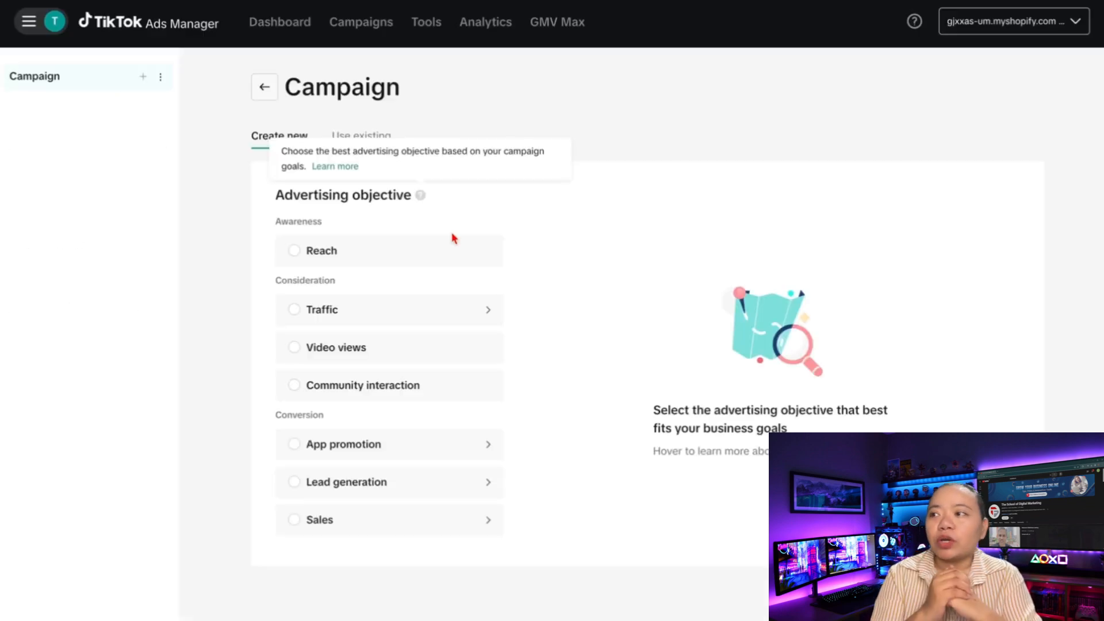
{"action": "left_click", "coordinate": [343, 312]}
{"action": "scroll", "coordinate": [670, 198], "scroll_direction": "down", "scroll_amount": 3}
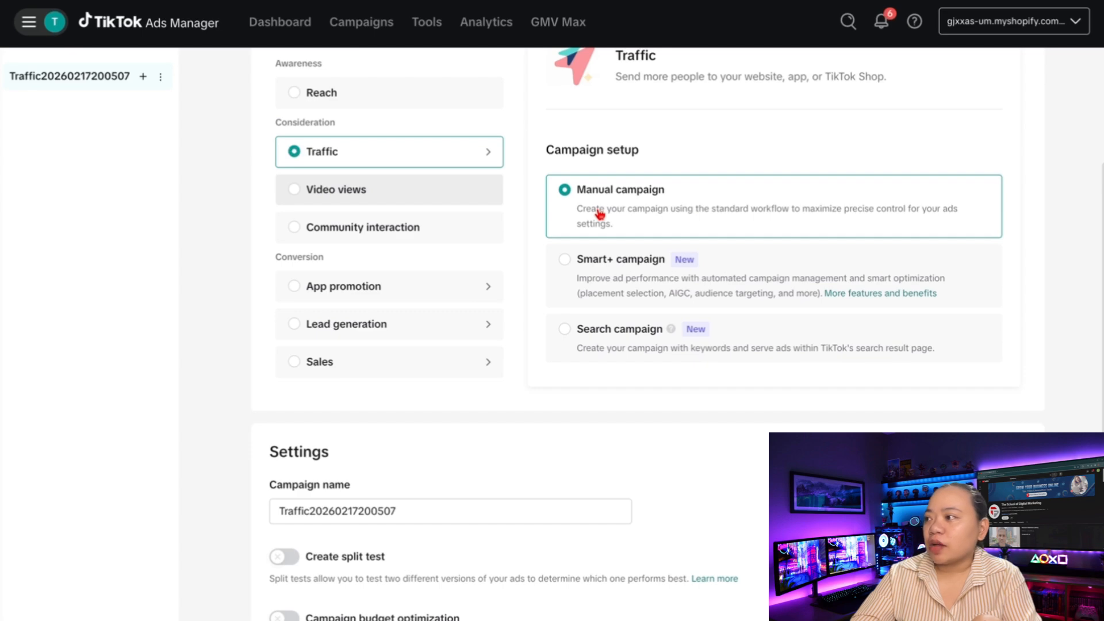
{"action": "scroll", "coordinate": [592, 349], "scroll_direction": "down", "scroll_amount": 1}
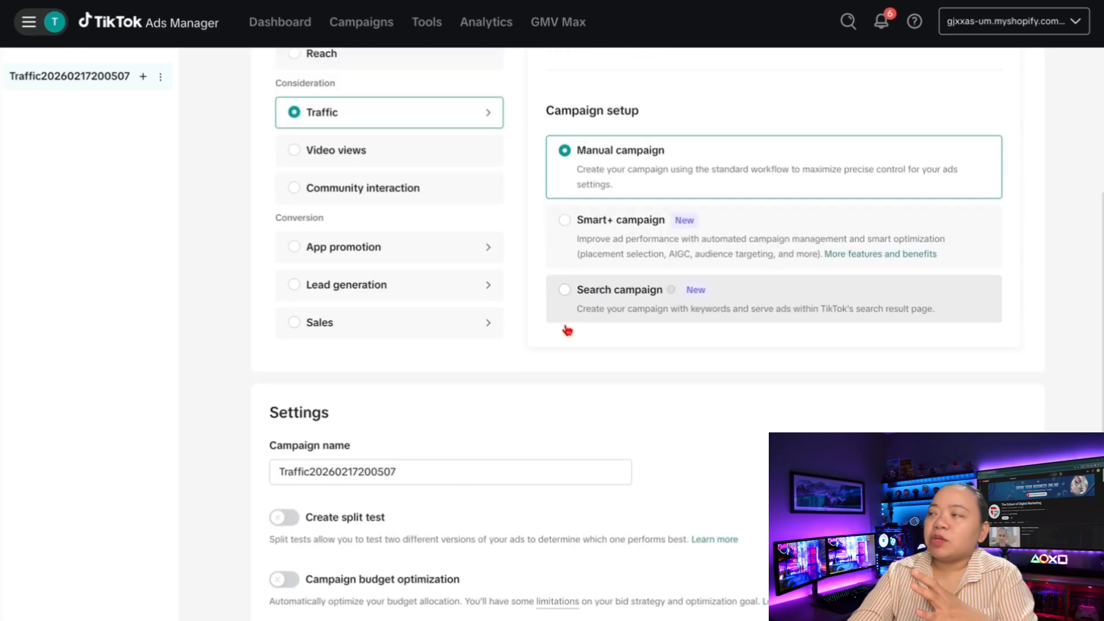
{"action": "scroll", "coordinate": [567, 331], "scroll_direction": "down", "scroll_amount": 1}
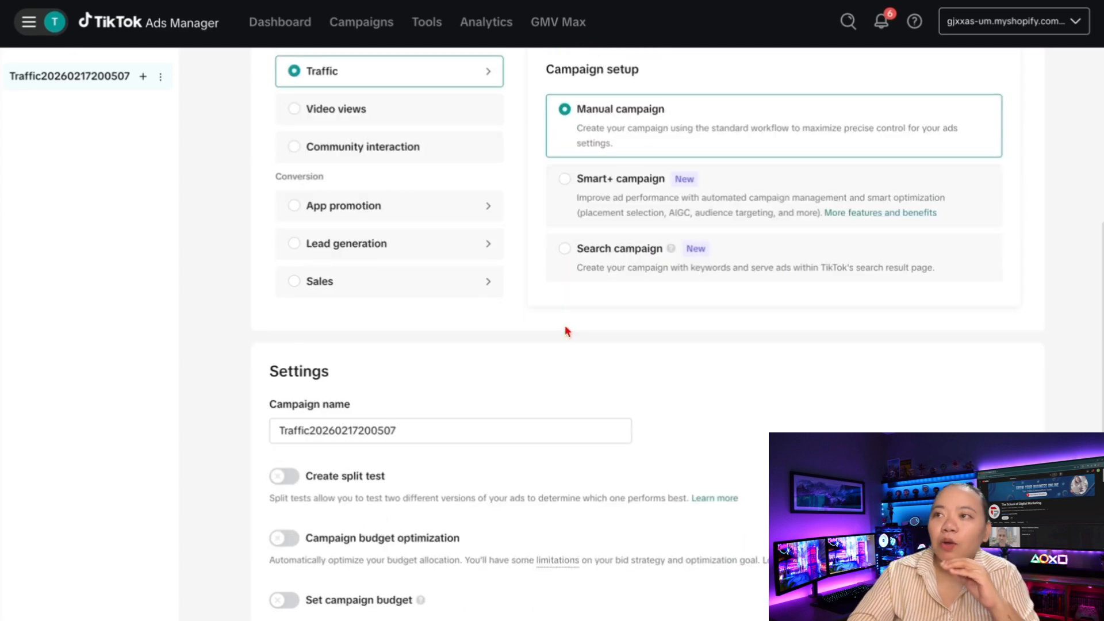
{"action": "triple_click", "coordinate": [415, 431]}
{"action": "type", "text": "Pro"}
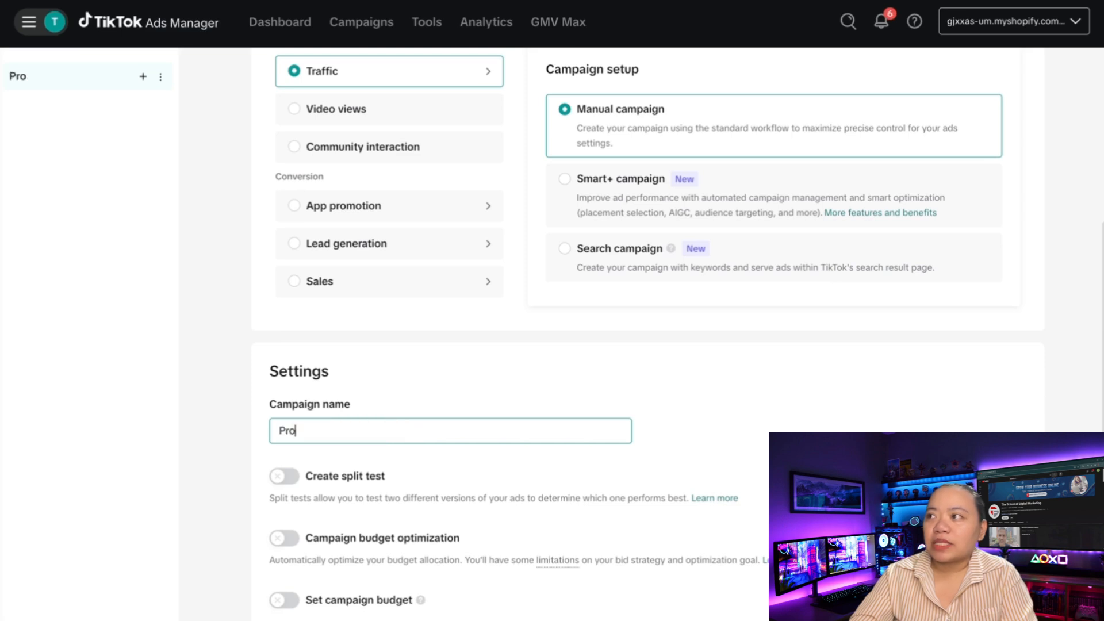
{"action": "type", "text": "specting"}
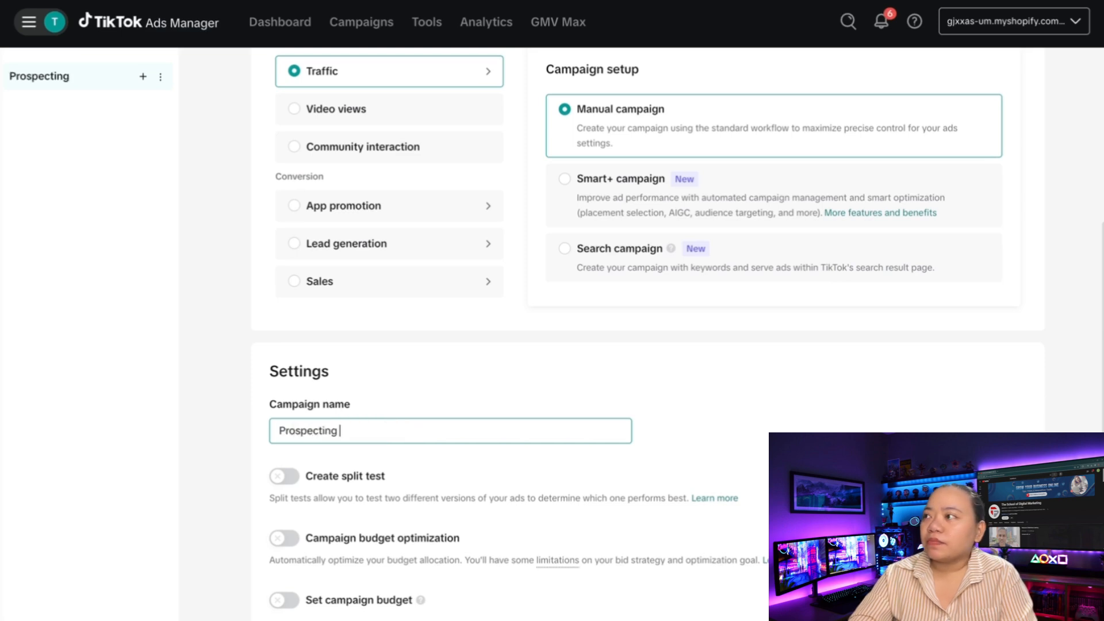
{"action": "type", "text": " Traff"}
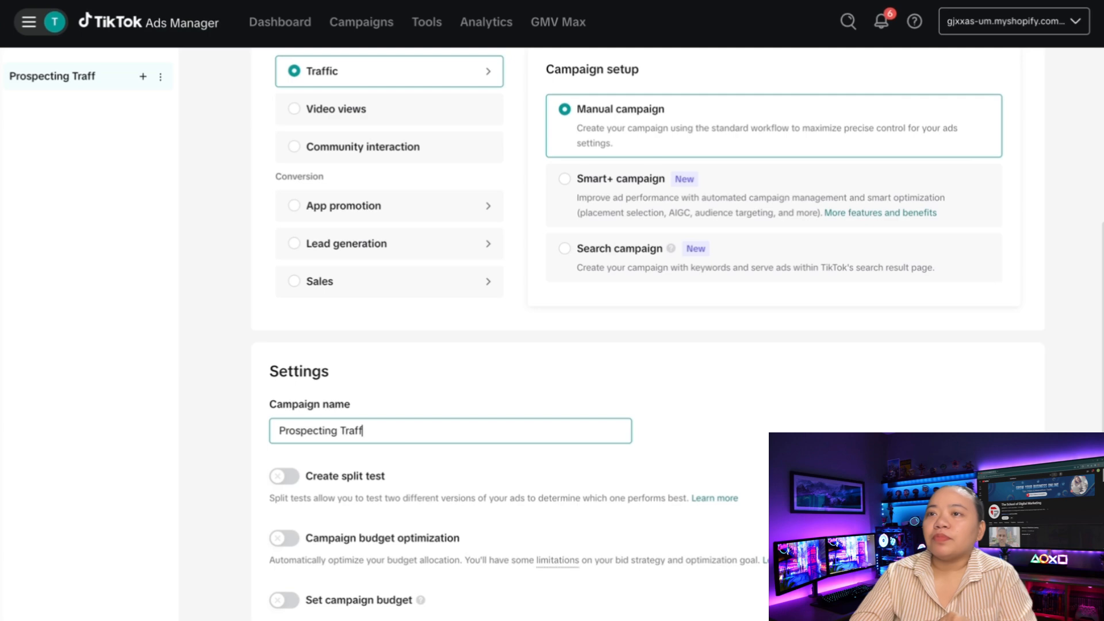
{"action": "type", "text": "ic"}
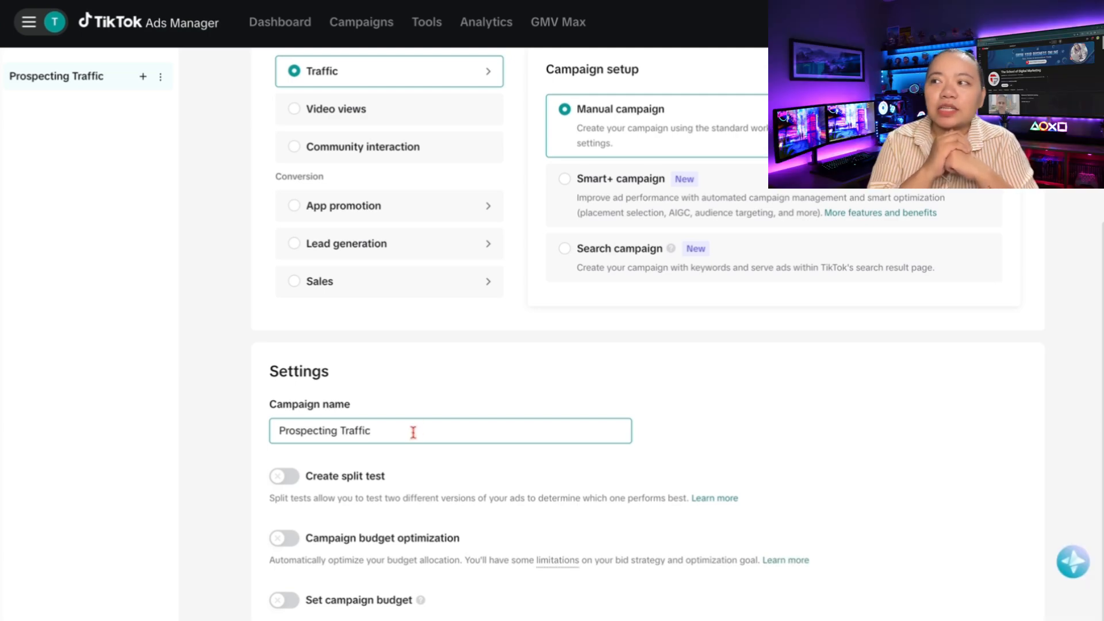
{"action": "scroll", "coordinate": [413, 432], "scroll_direction": "down", "scroll_amount": 1}
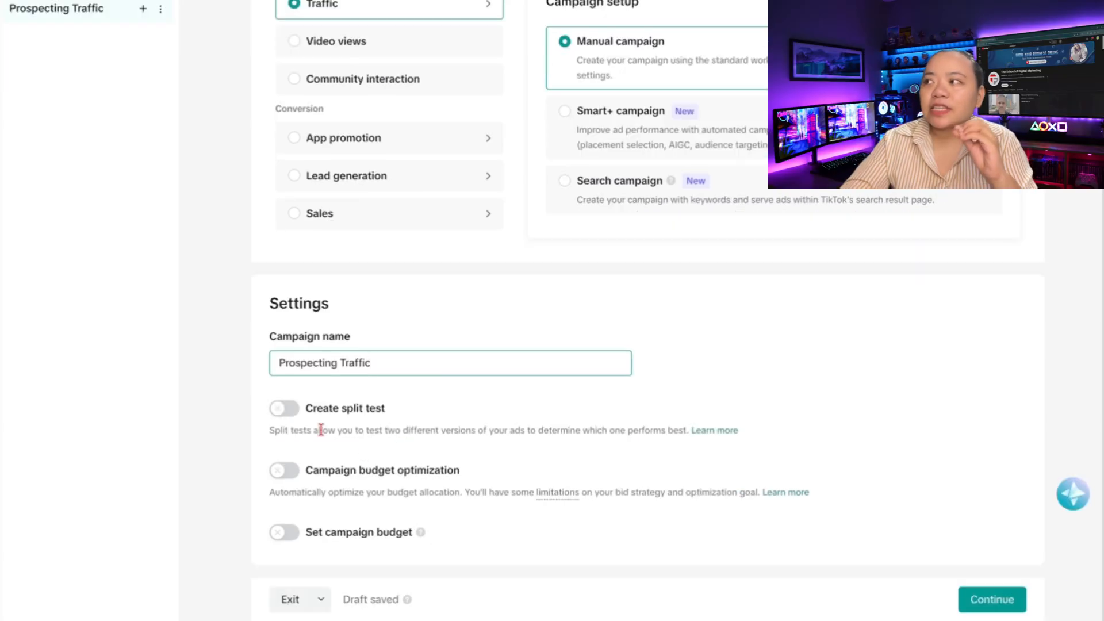
Continue to the ad group settings and review the ad group name and optimization location
{"action": "left_click", "coordinate": [990, 608]}
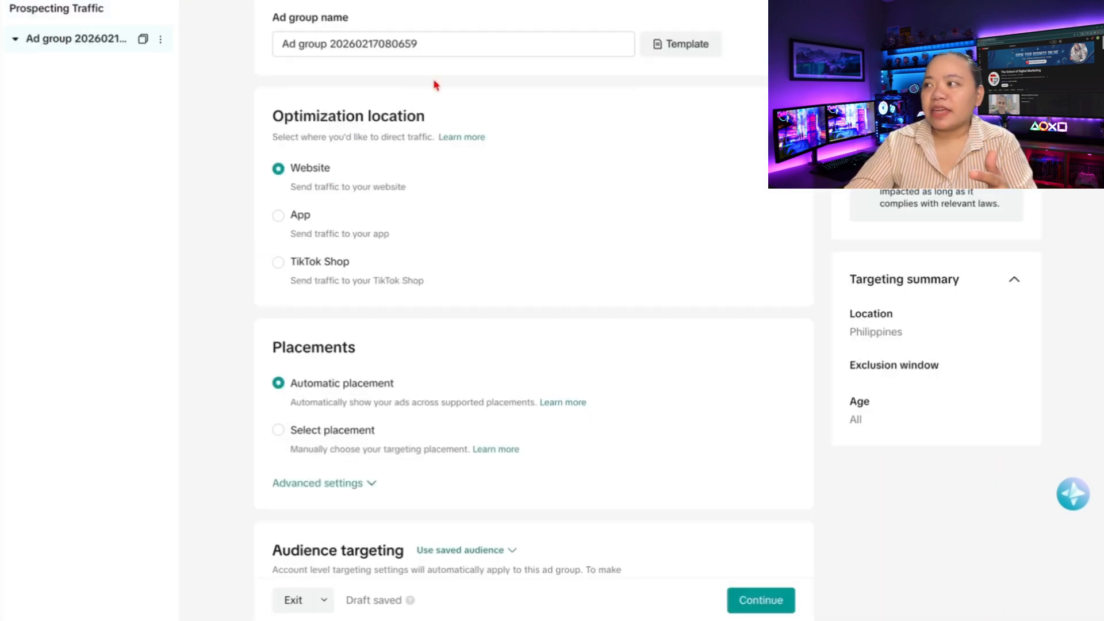
{"action": "triple_click", "coordinate": [465, 35]}
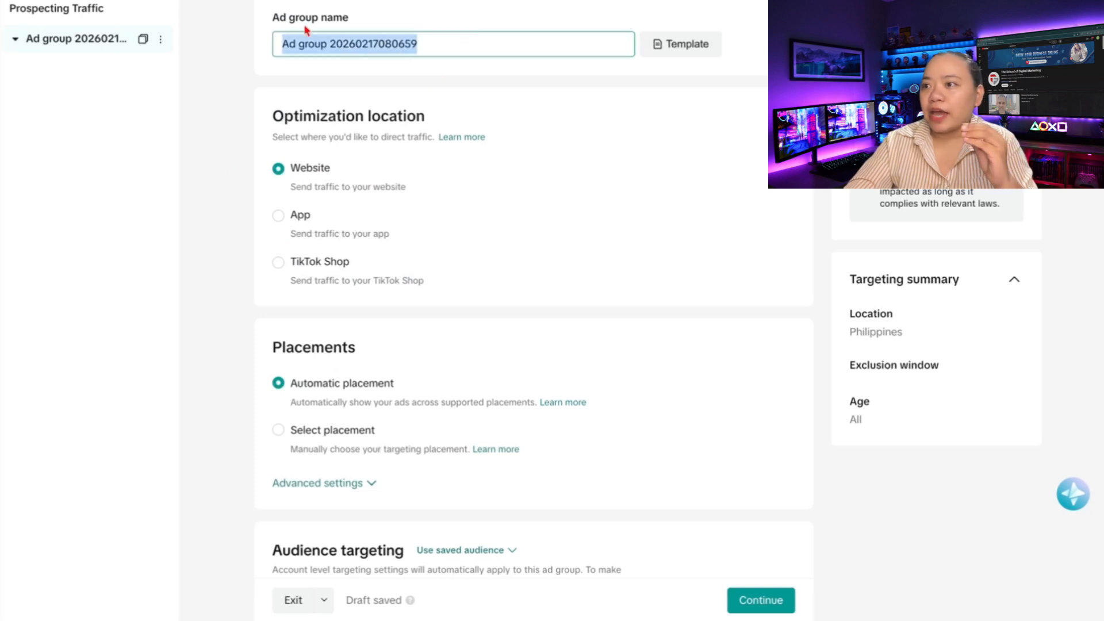
{"action": "left_click", "coordinate": [479, 50]}
{"action": "triple_click", "coordinate": [276, 113]}
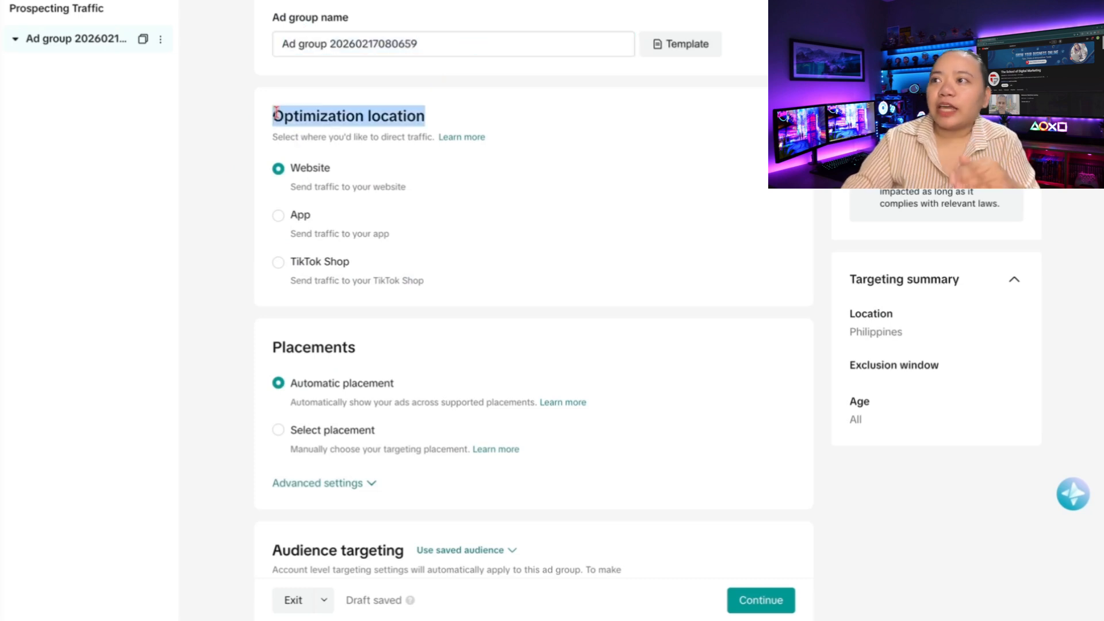
{"action": "left_click", "coordinate": [348, 179]}
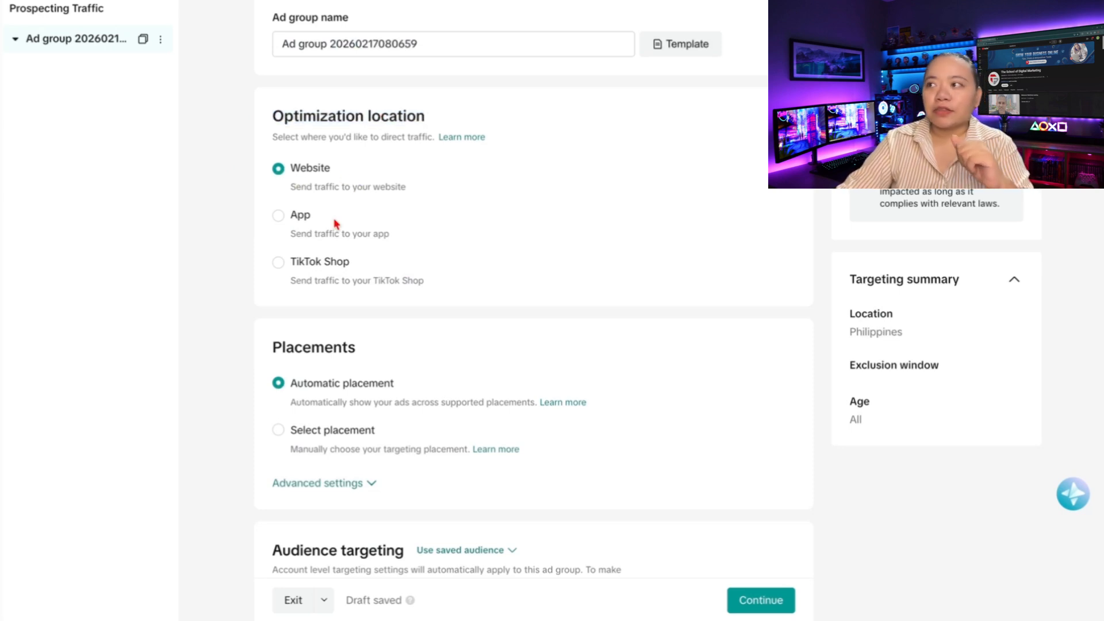
Switch to manual placement, unchecking Global App Bundle and Pangle so only TikTok remains
{"action": "scroll", "coordinate": [335, 224], "scroll_direction": "down", "scroll_amount": 4}
{"action": "double_click", "coordinate": [316, 123]}
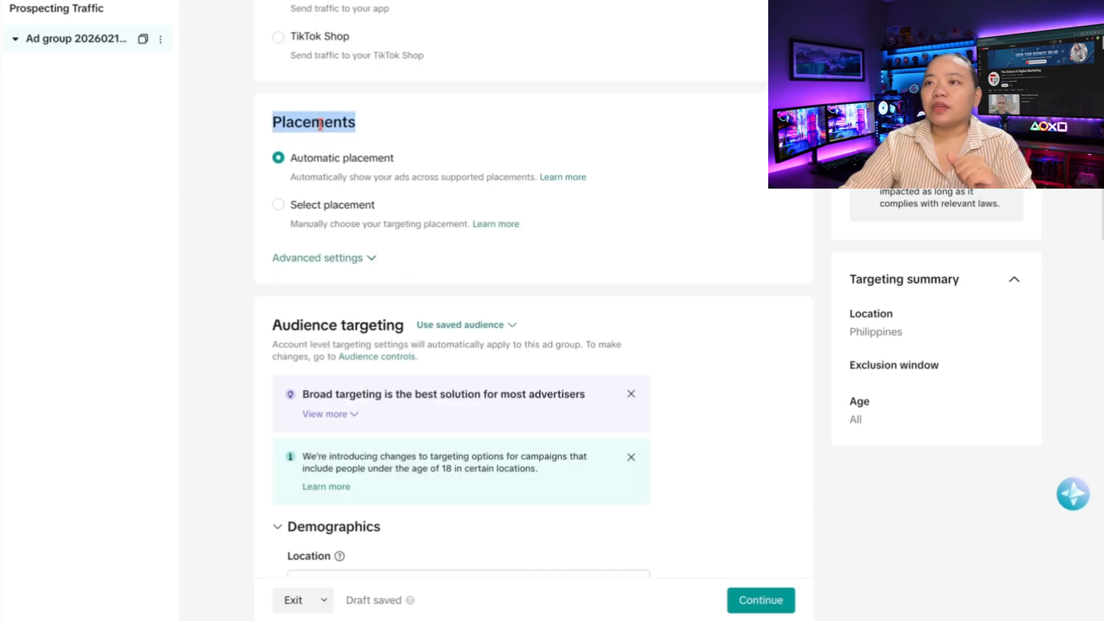
{"action": "left_click", "coordinate": [417, 131]}
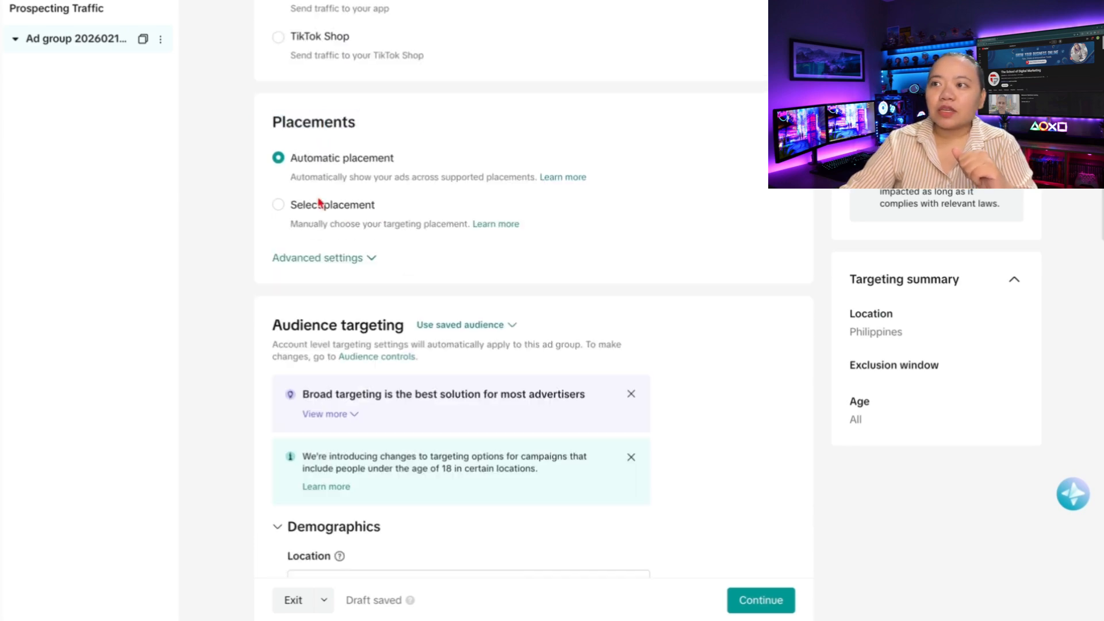
{"action": "left_click", "coordinate": [278, 205]}
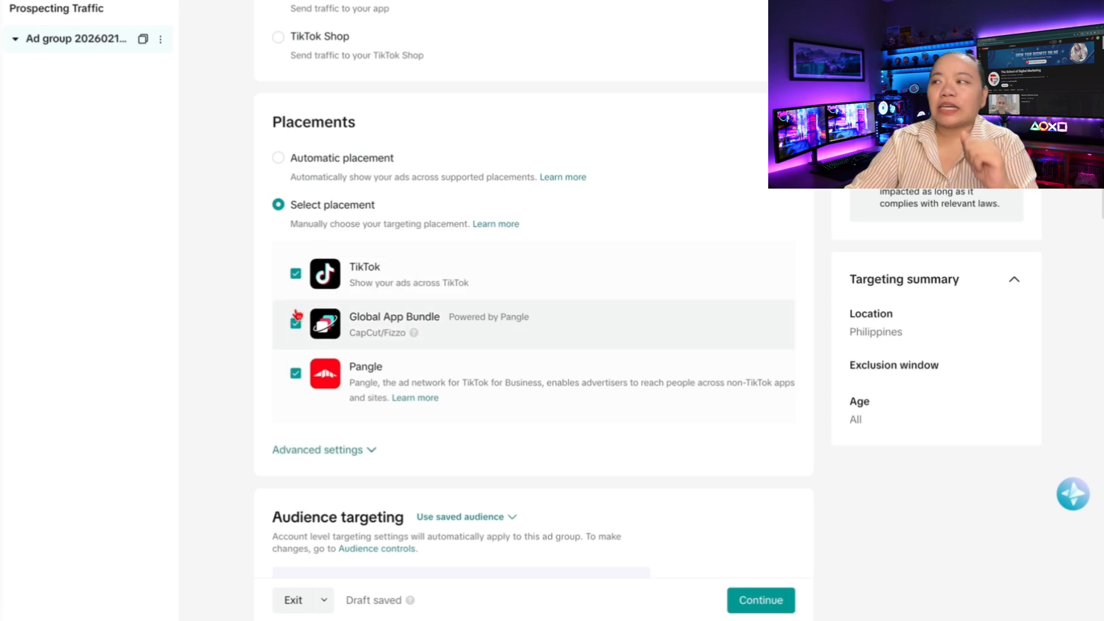
{"action": "left_click", "coordinate": [296, 322]}
{"action": "left_click", "coordinate": [317, 360]}
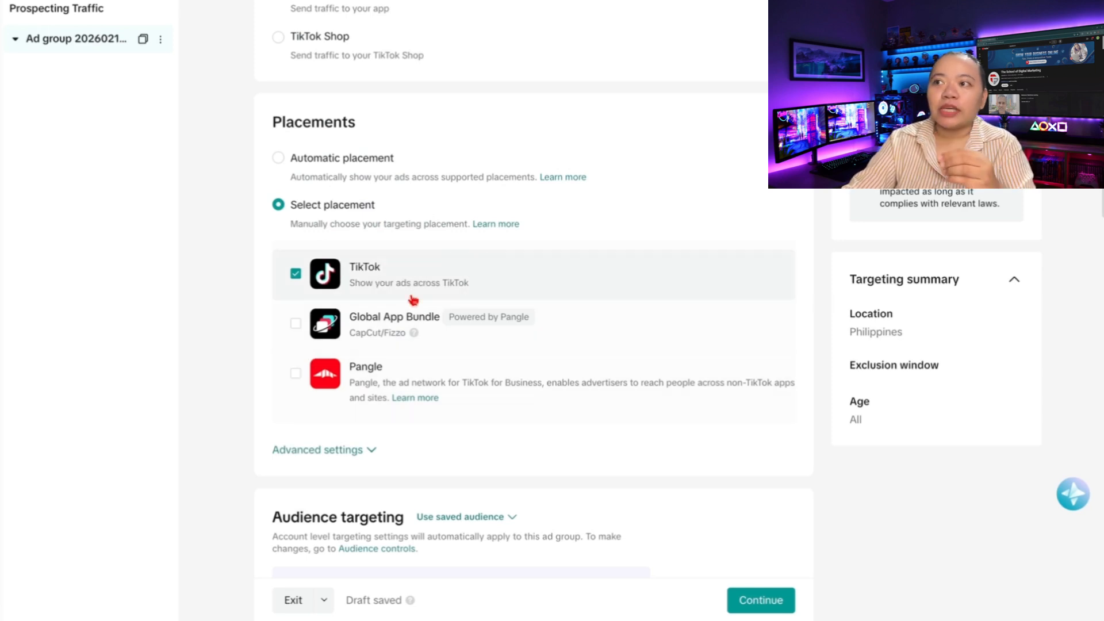
Expand Advanced settings to show the user comment, video download and video sharing toggles, and review targeting
{"action": "scroll", "coordinate": [355, 350], "scroll_direction": "down", "scroll_amount": 2}
{"action": "left_click", "coordinate": [355, 345]}
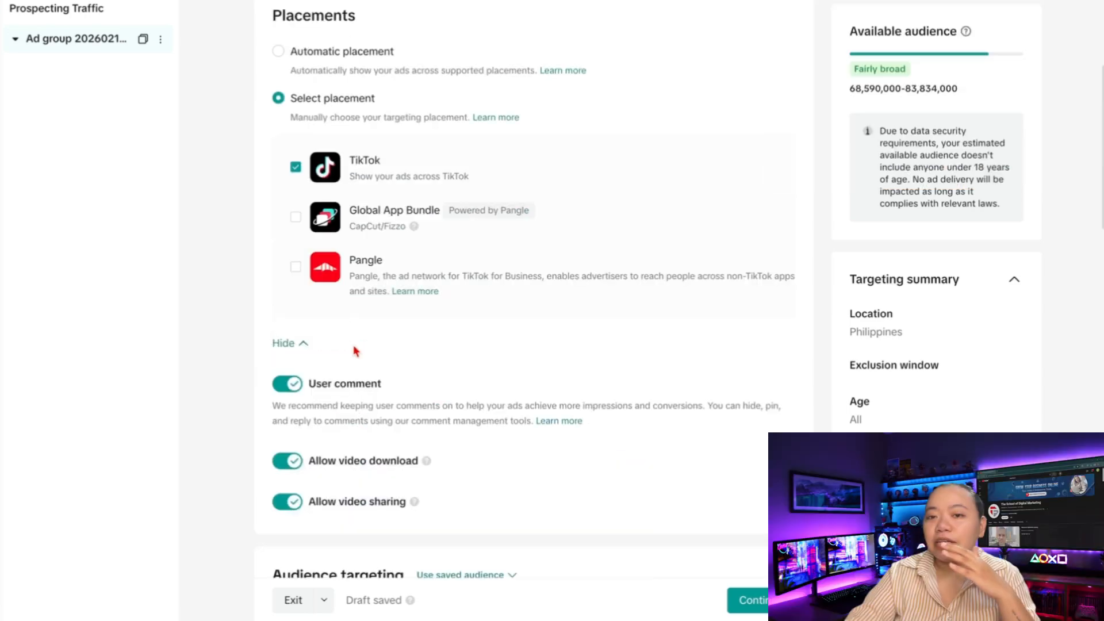
{"action": "scroll", "coordinate": [462, 398], "scroll_direction": "down", "scroll_amount": 1}
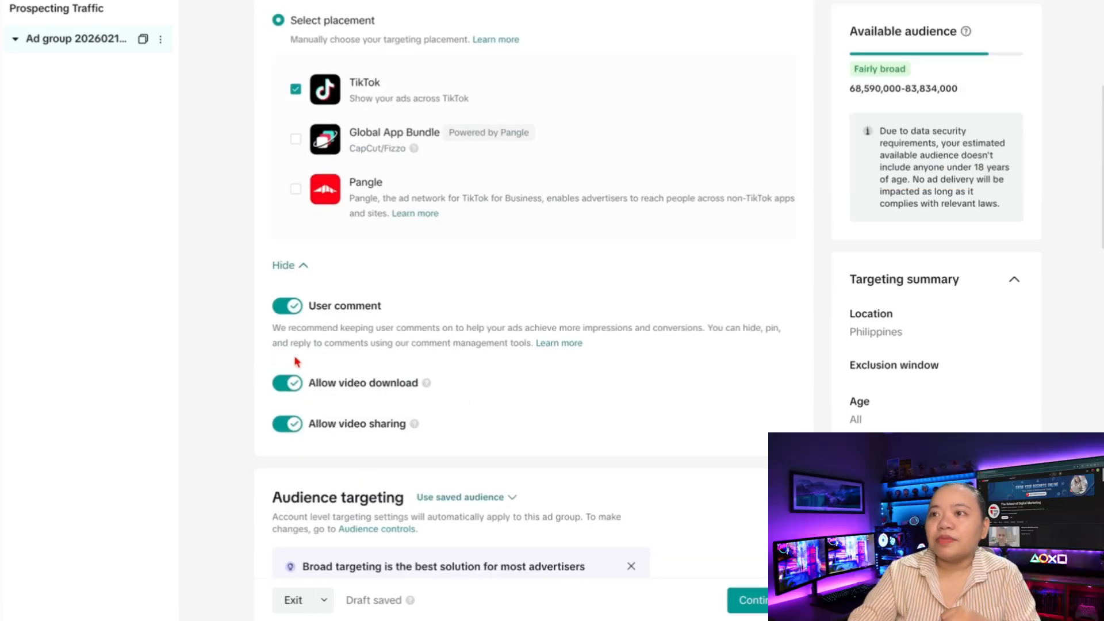
{"action": "scroll", "coordinate": [296, 361], "scroll_direction": "down", "scroll_amount": 5}
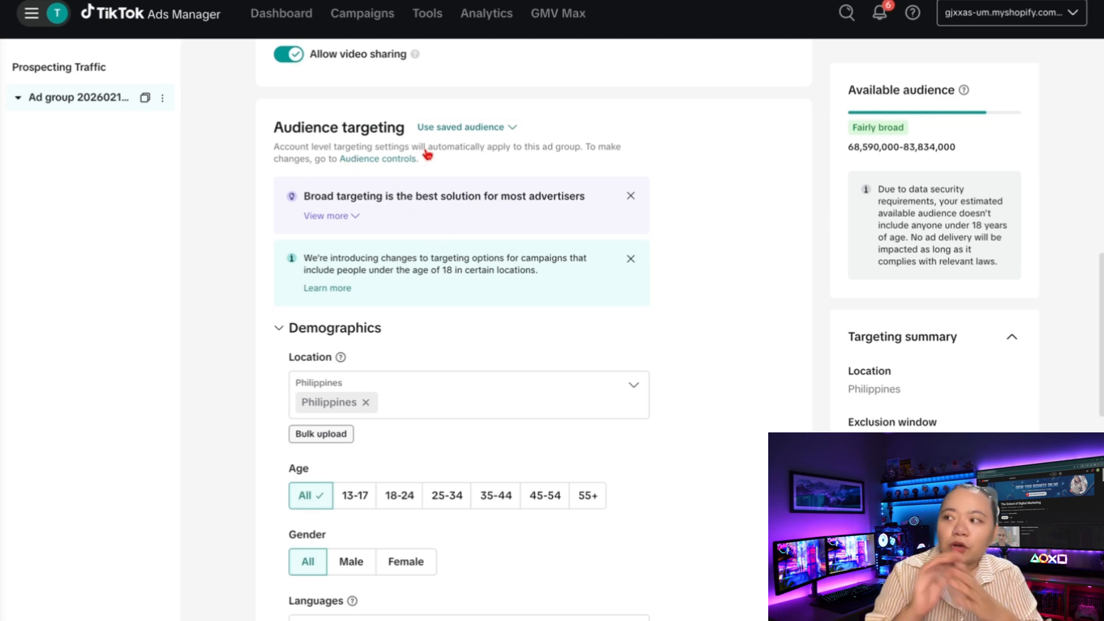
{"action": "triple_click", "coordinate": [461, 192]}
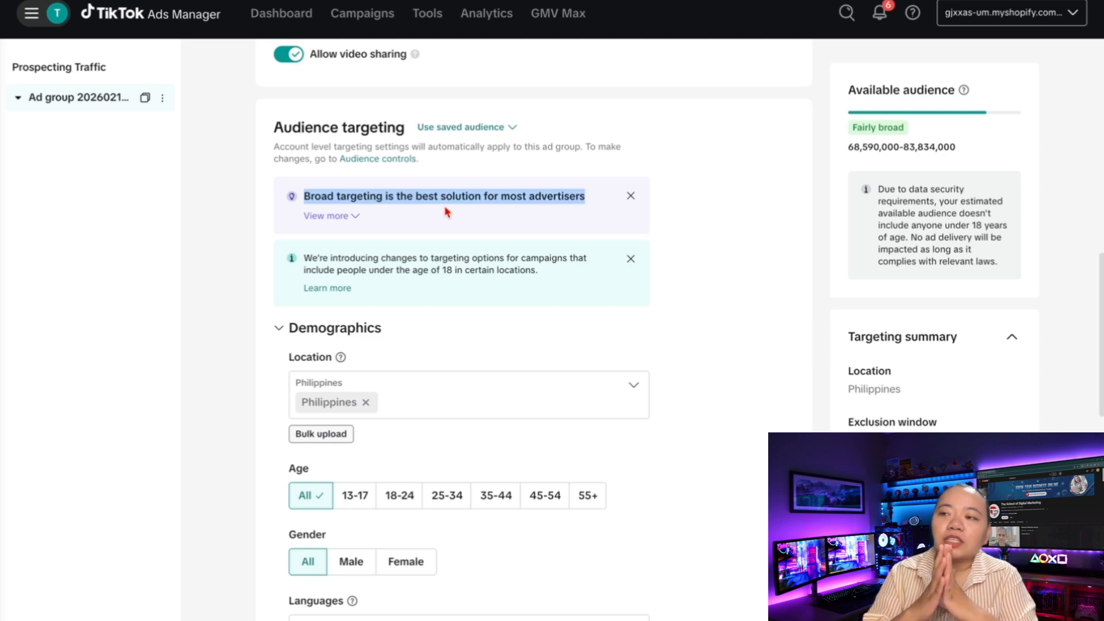
{"action": "scroll", "coordinate": [644, 438], "scroll_direction": "down", "scroll_amount": 15}
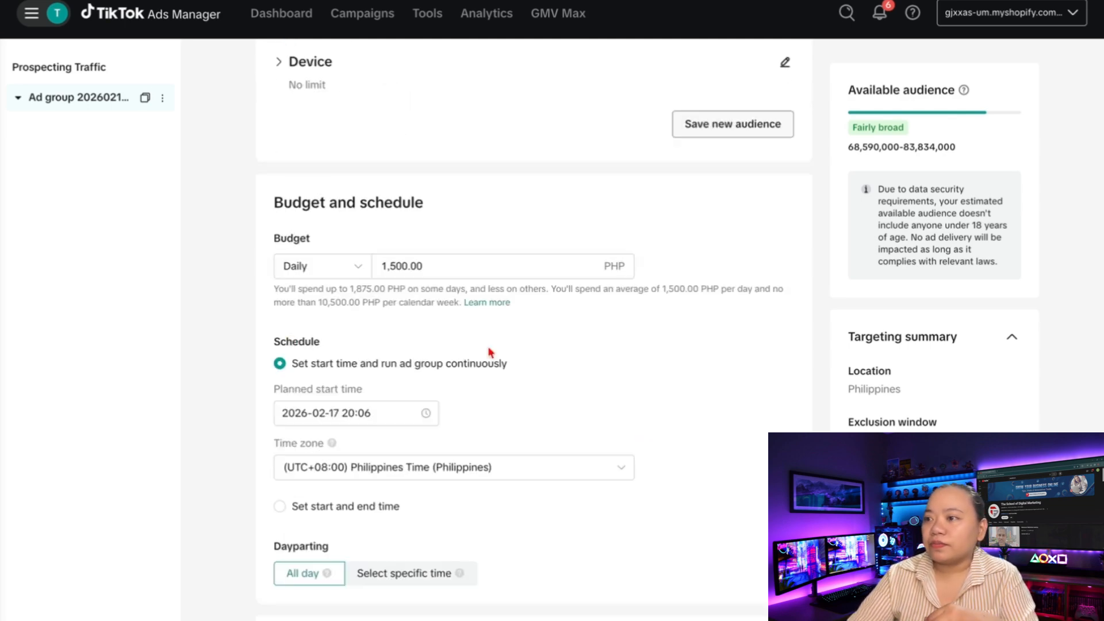
{"action": "scroll", "coordinate": [533, 216], "scroll_direction": "up", "scroll_amount": 2}
View the Levi's jeans product page, then search ad group locations for 'US'
{"action": "scroll", "coordinate": [534, 216], "scroll_direction": "up", "scroll_amount": 10}
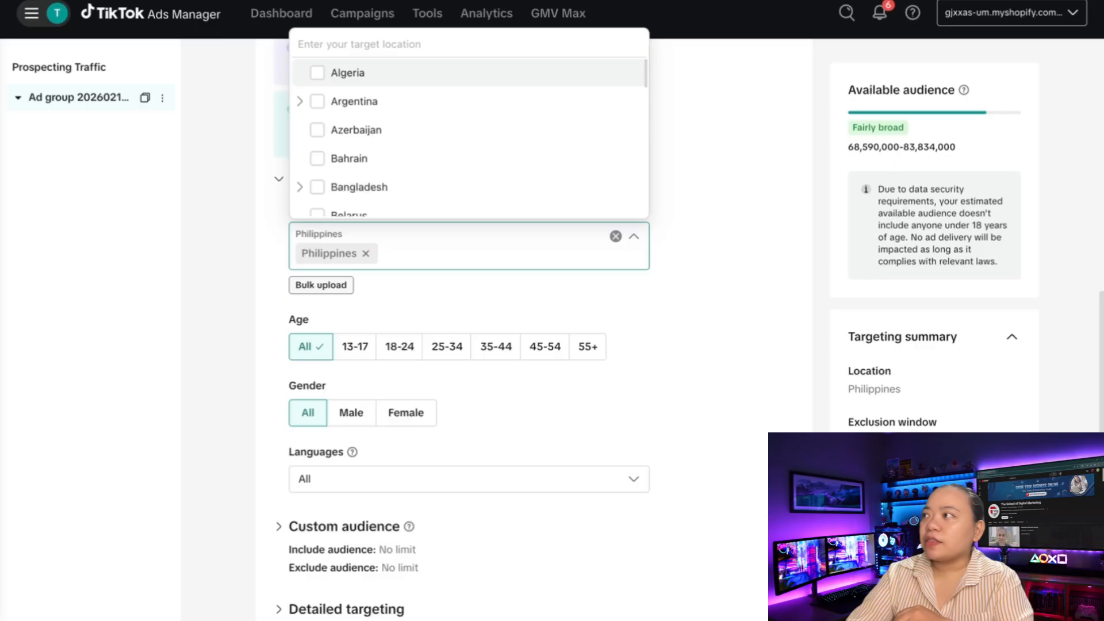
{"action": "type", "text": "US"}
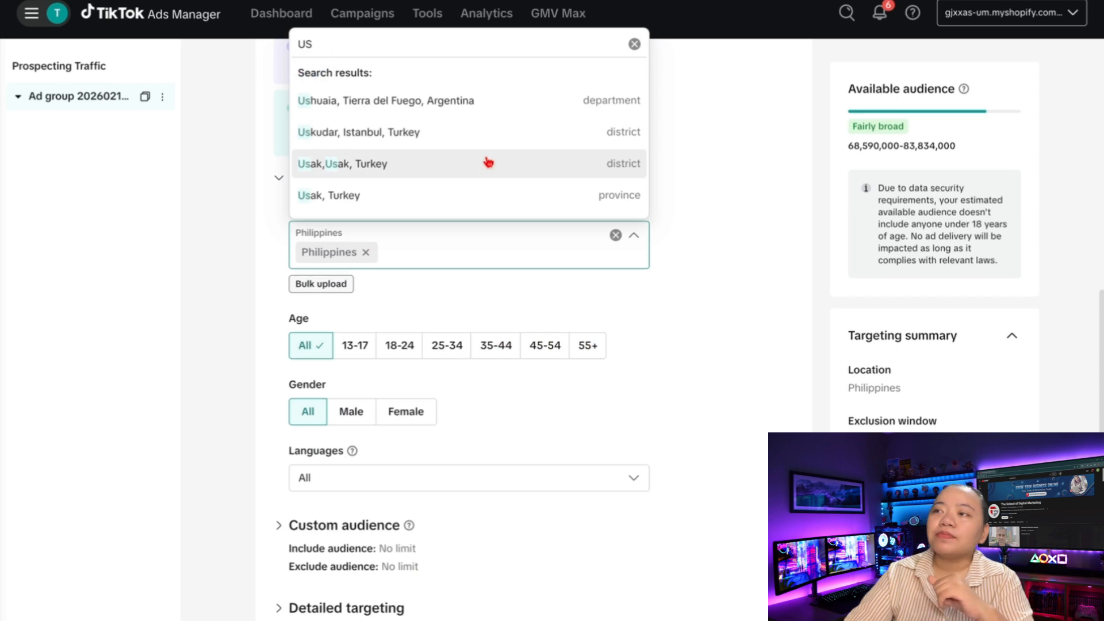
Keep Philippines as location, select ages 18-24, 25-34, 35-44 and 45-54, and target females only
{"action": "left_click", "coordinate": [416, 252]}
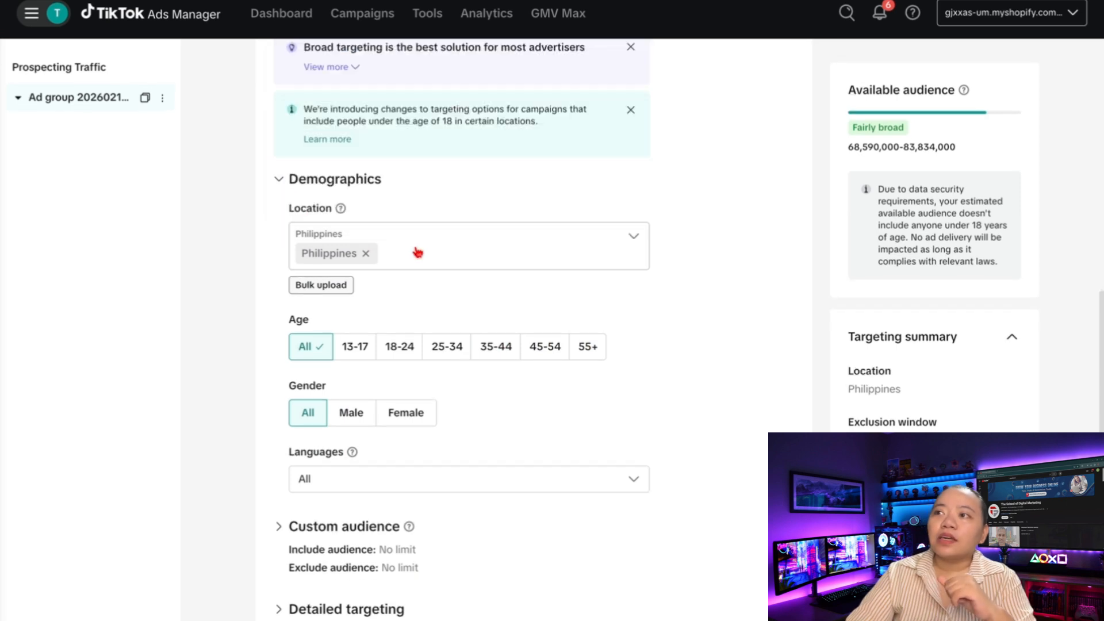
{"action": "left_click", "coordinate": [411, 350]}
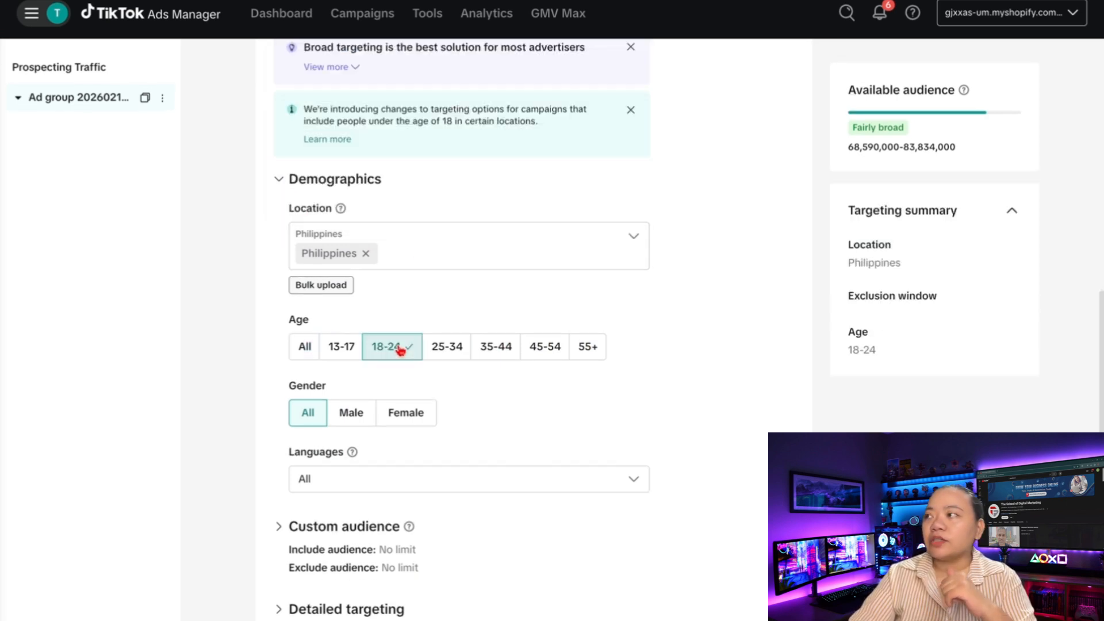
{"action": "left_click", "coordinate": [540, 348]}
{"action": "left_click", "coordinate": [447, 349]}
{"action": "left_click", "coordinate": [454, 348]}
{"action": "left_click", "coordinate": [454, 348]}
{"action": "left_click", "coordinate": [510, 347]}
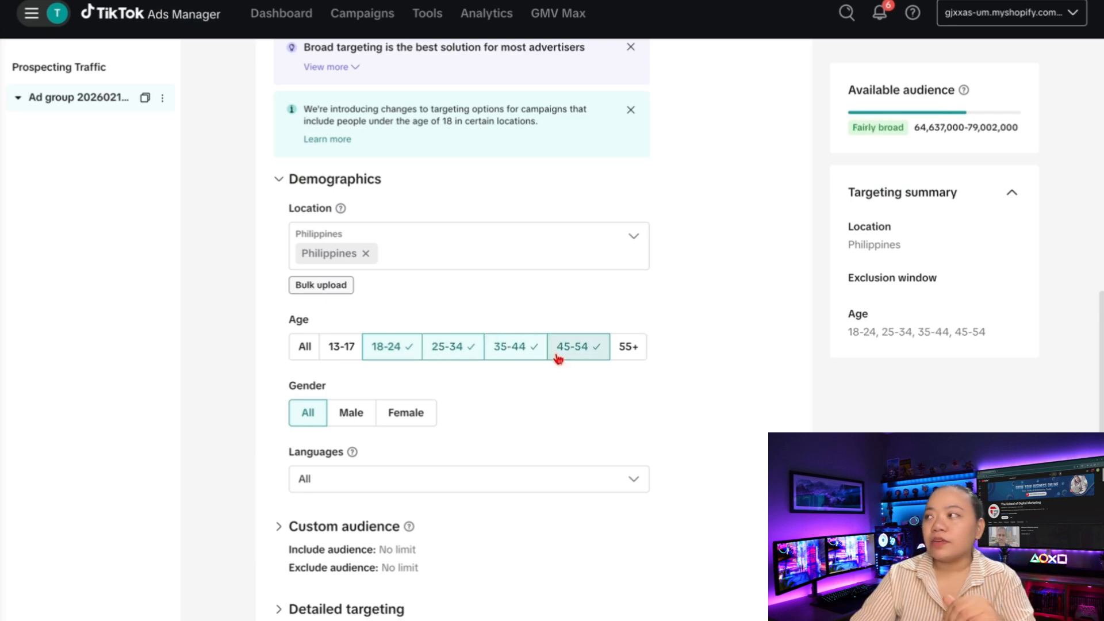
{"action": "left_click", "coordinate": [416, 415]}
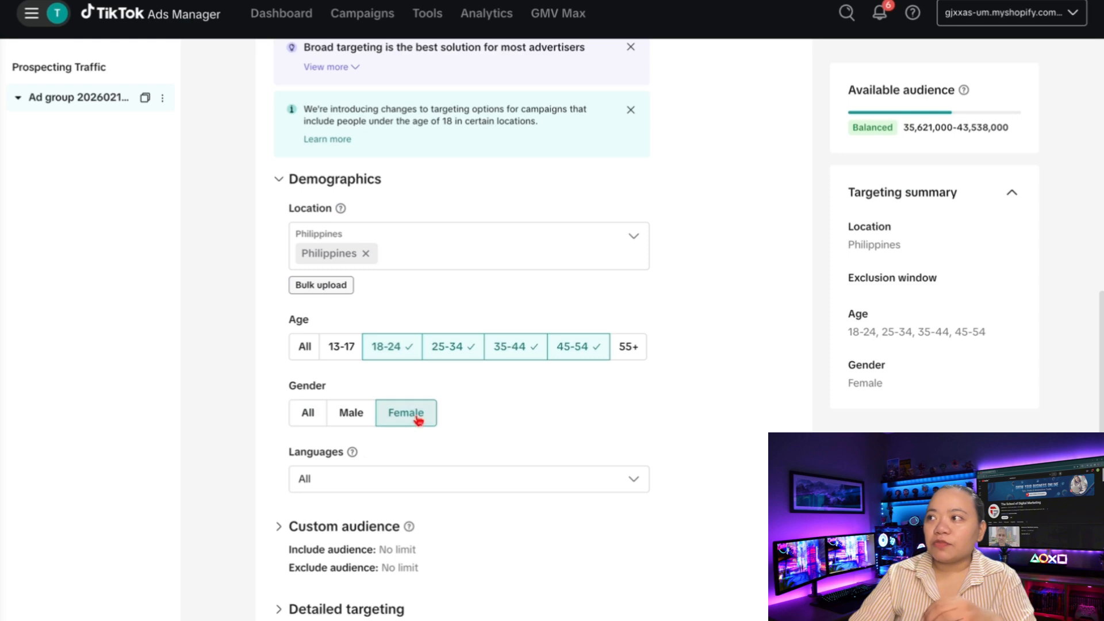
{"action": "scroll", "coordinate": [406, 240], "scroll_direction": "down", "scroll_amount": 4}
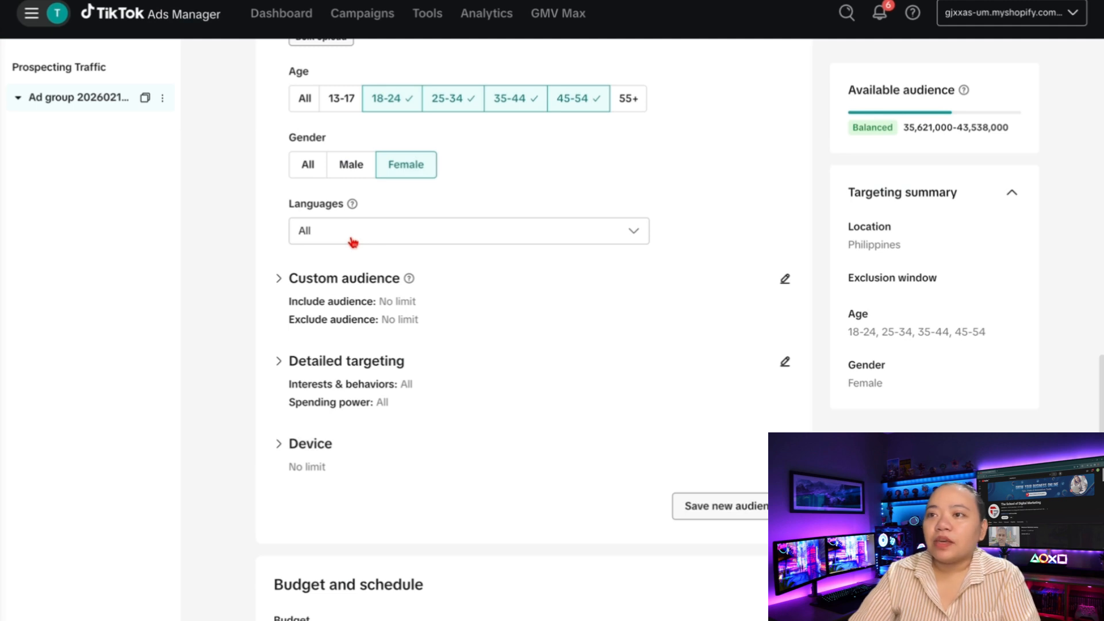
Search interests for 'JEANS' and add Pants & Jeans and Jeans purchase intention targeting
{"action": "triple_click", "coordinate": [378, 249]}
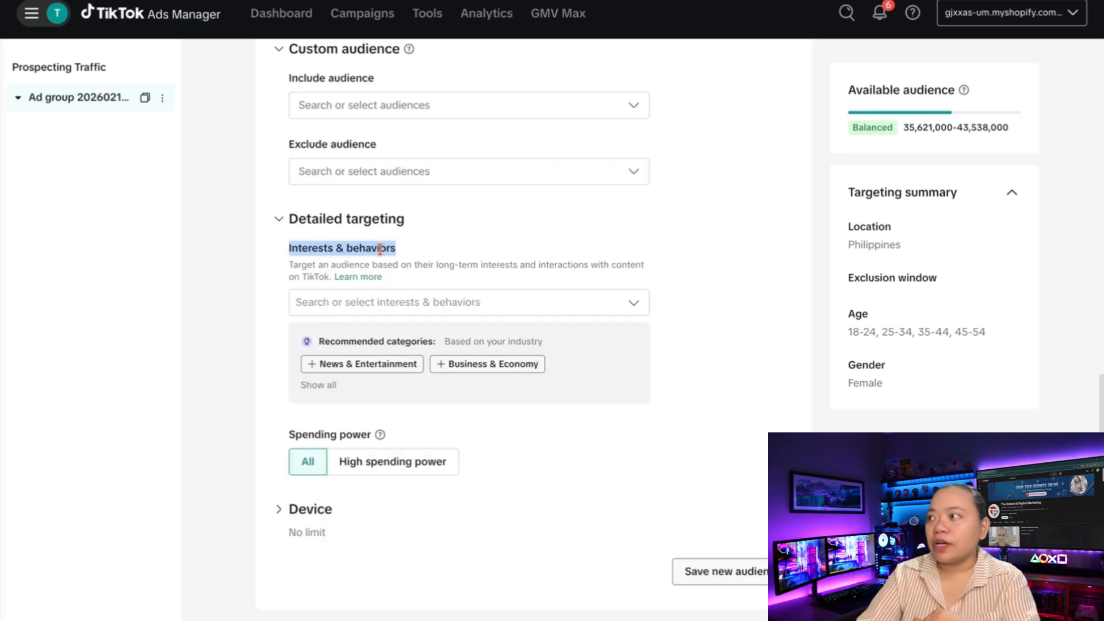
{"action": "left_click", "coordinate": [408, 307]}
{"action": "type", "text": "J"}
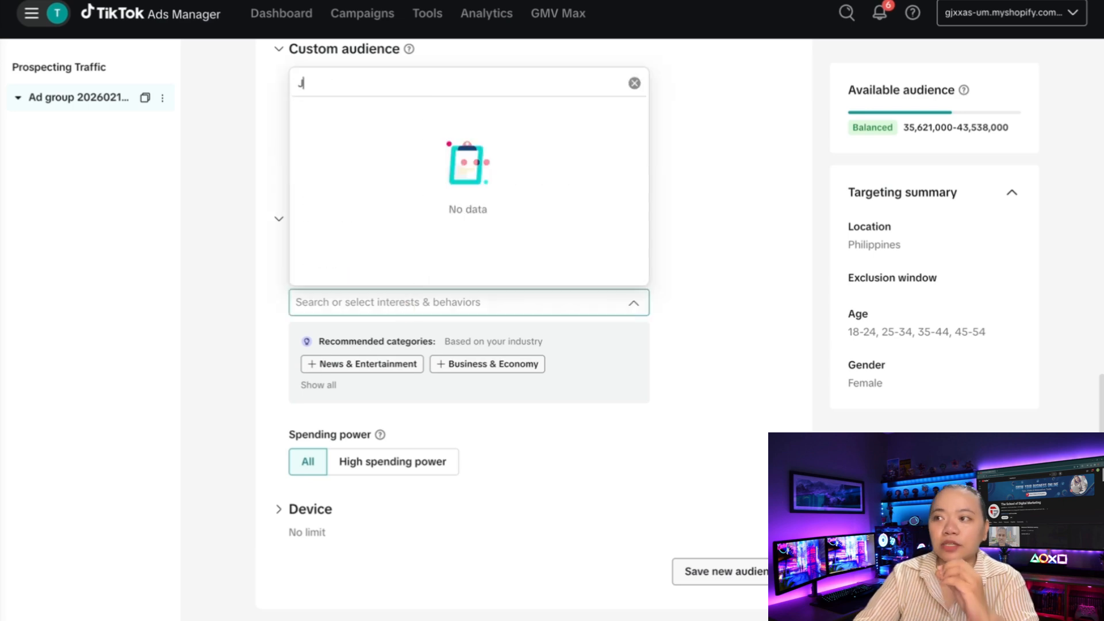
{"action": "type", "text": "EANS"}
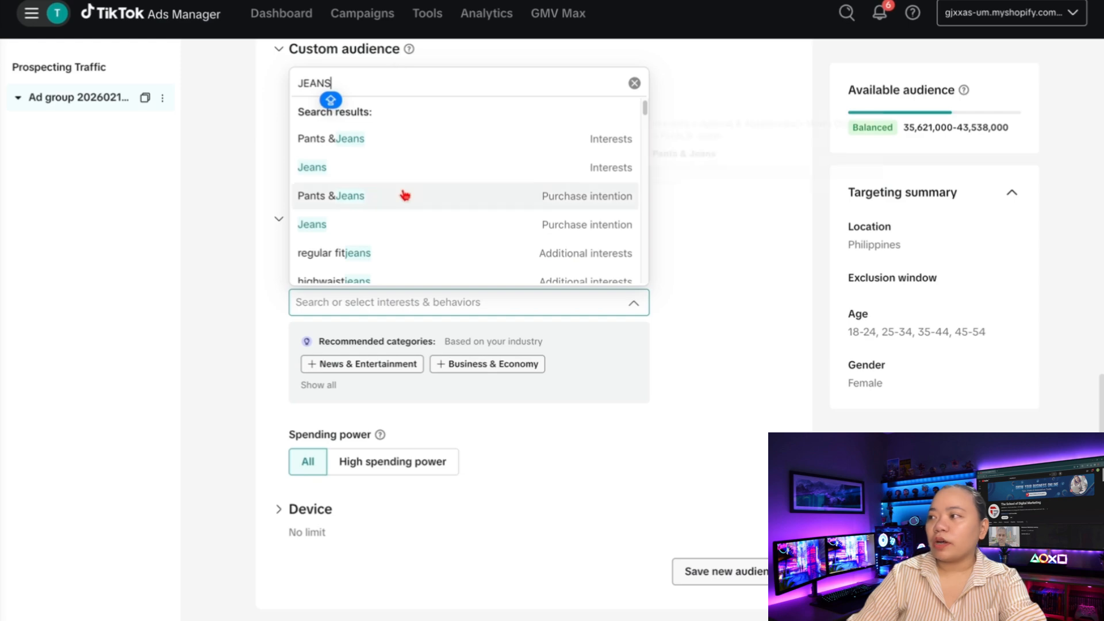
{"action": "mouse_move", "coordinate": [432, 208]}
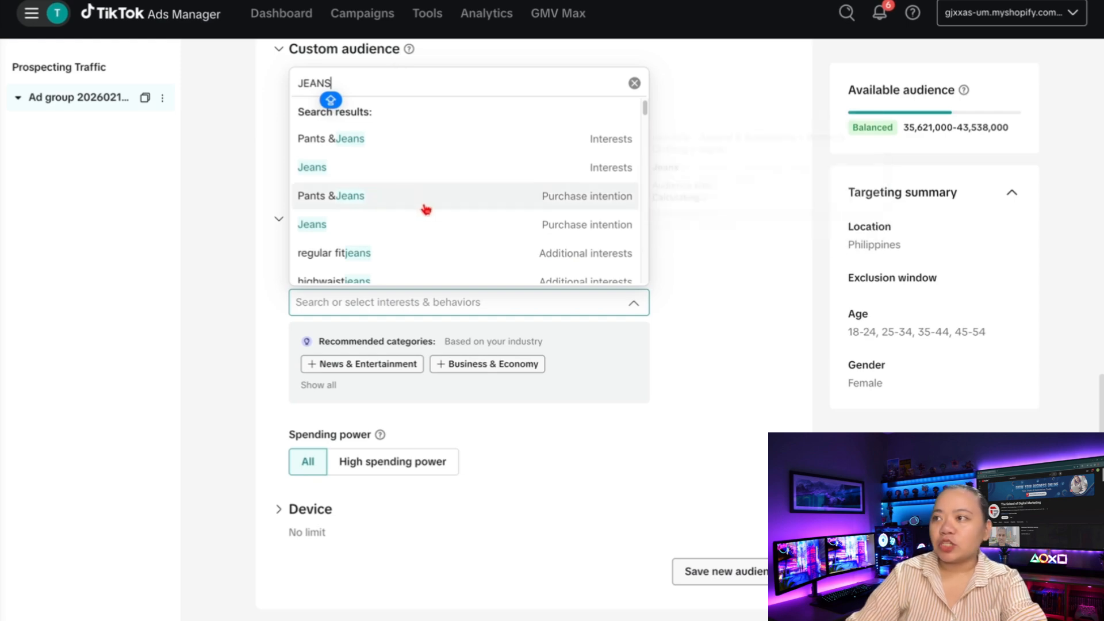
{"action": "left_click", "coordinate": [426, 208]}
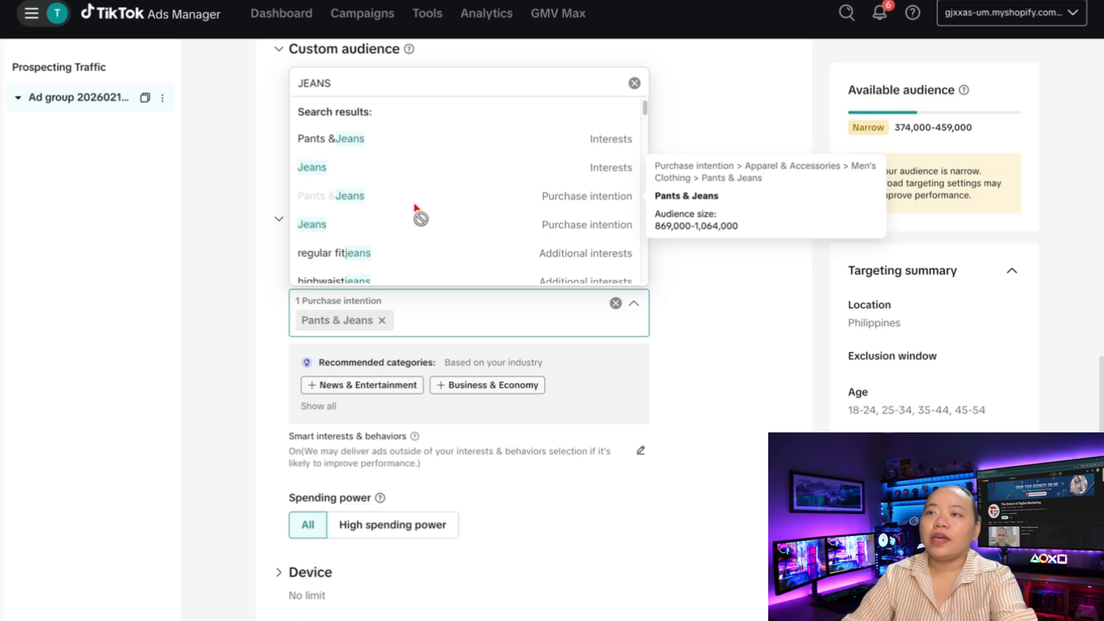
{"action": "left_click", "coordinate": [481, 227]}
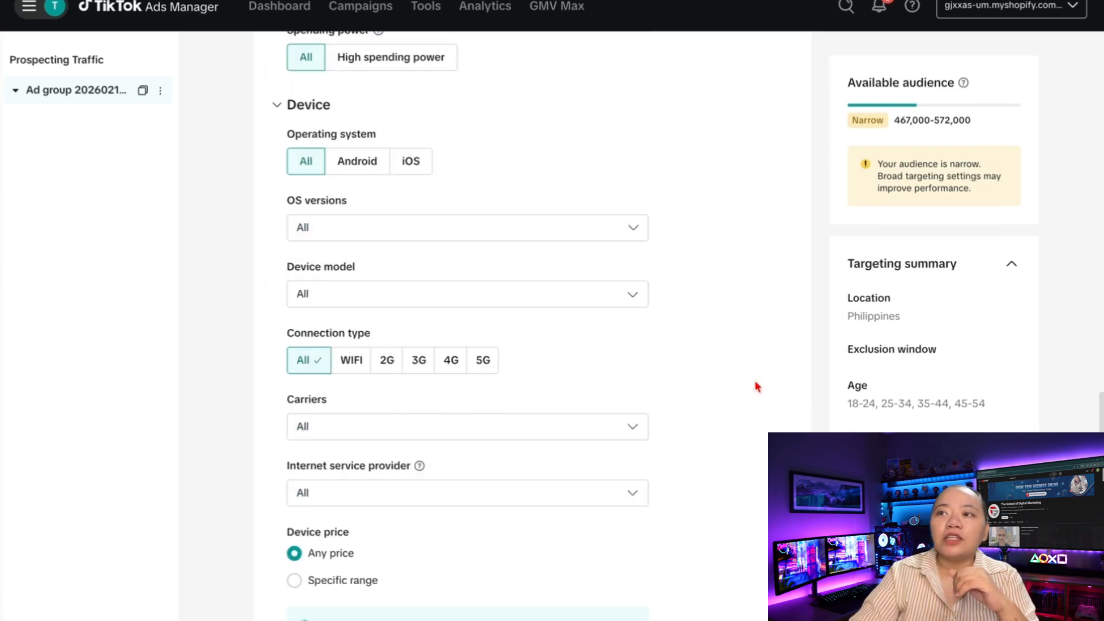
Review the Device settings, including Operating system and Device price
{"action": "scroll", "coordinate": [757, 384], "scroll_direction": "down", "scroll_amount": 1}
{"action": "triple_click", "coordinate": [338, 117]}
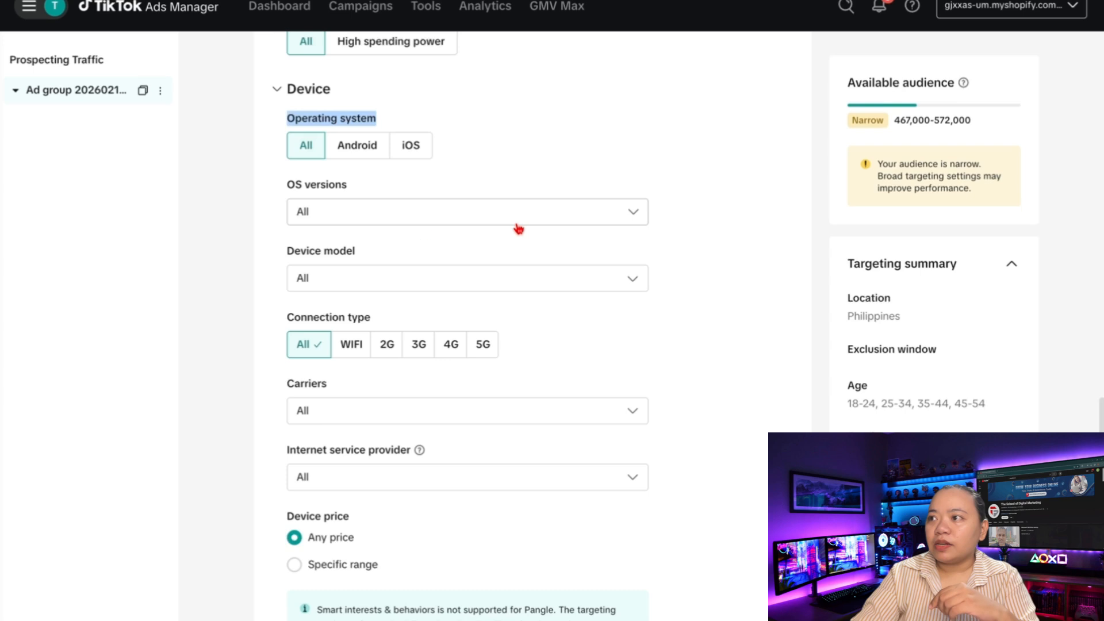
{"action": "scroll", "coordinate": [437, 247], "scroll_direction": "down", "scroll_amount": 2}
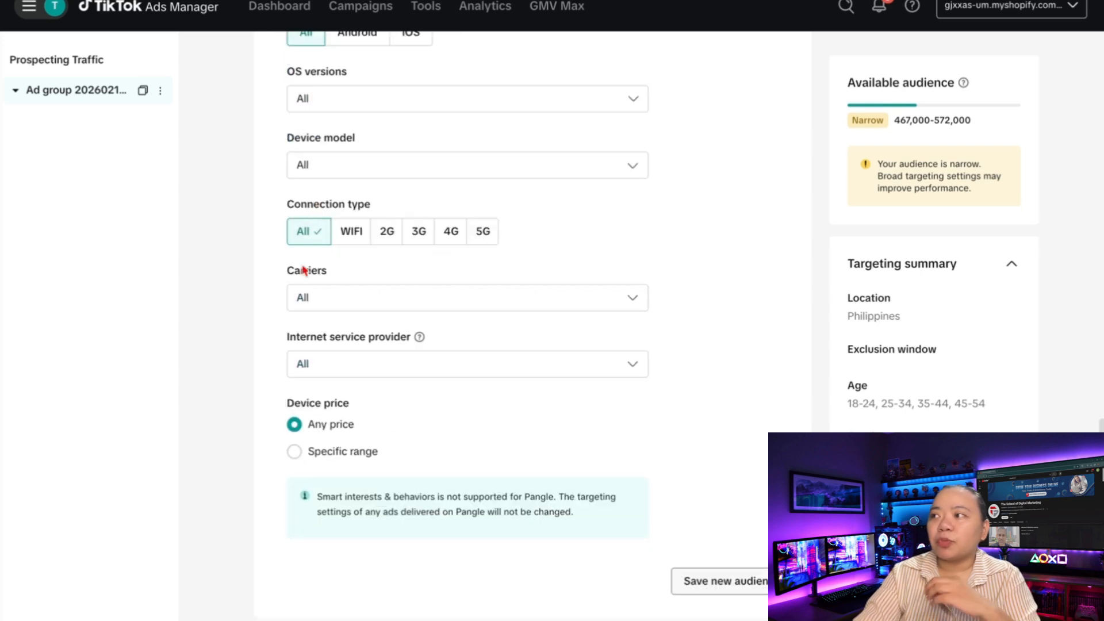
{"action": "scroll", "coordinate": [297, 273], "scroll_direction": "down", "scroll_amount": 2}
{"action": "triple_click", "coordinate": [331, 318]}
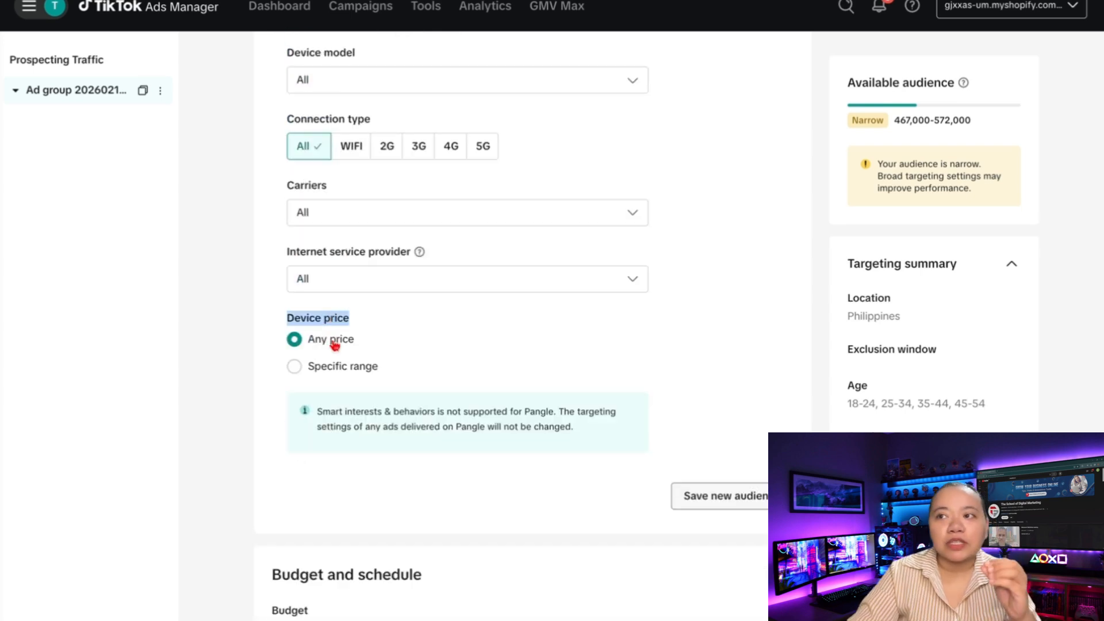
Set the ad group's daily budget to 1,000.00 PHP
{"action": "left_click_drag", "start_coordinate": [356, 342], "coordinate": [281, 344]}
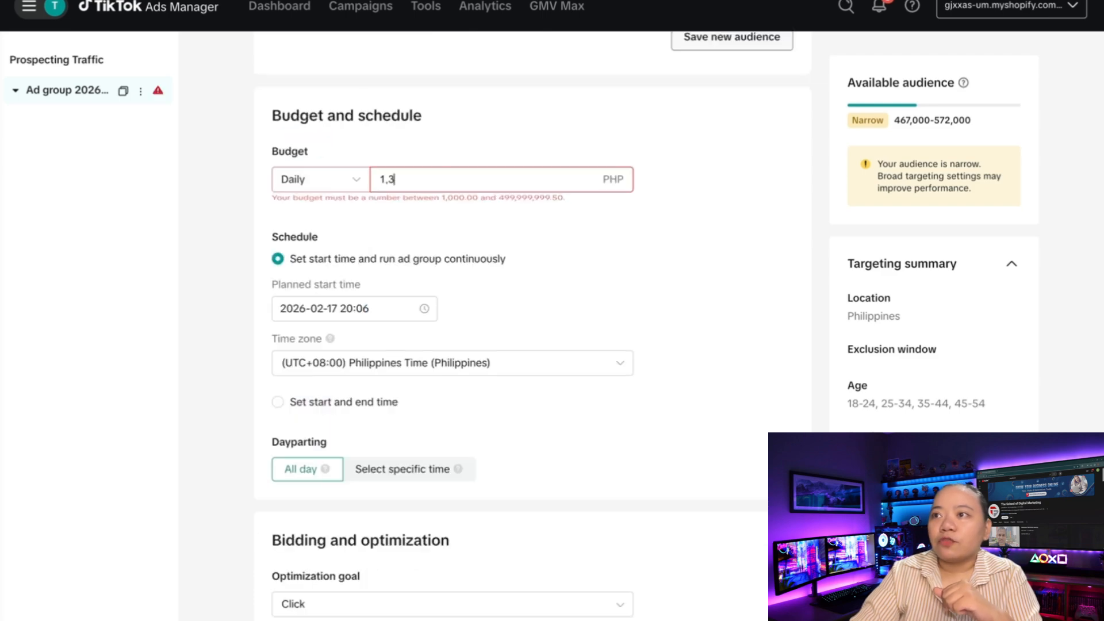
{"action": "key", "text": "BackSpace"}
{"action": "key", "text": "BackSpace"}
{"action": "key", "text": "BackSpace"}
{"action": "type", "text": "9"}
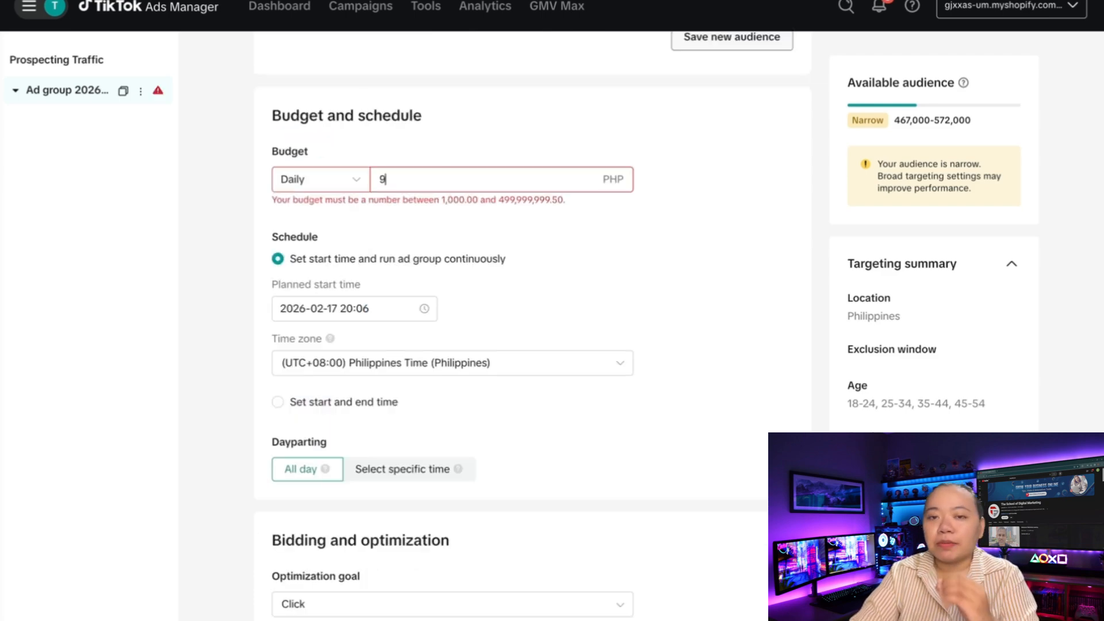
{"action": "type", "text": "00"}
{"action": "key", "text": "BackSpace"}
{"action": "key", "text": "BackSpace"}
{"action": "type", "text": "99"}
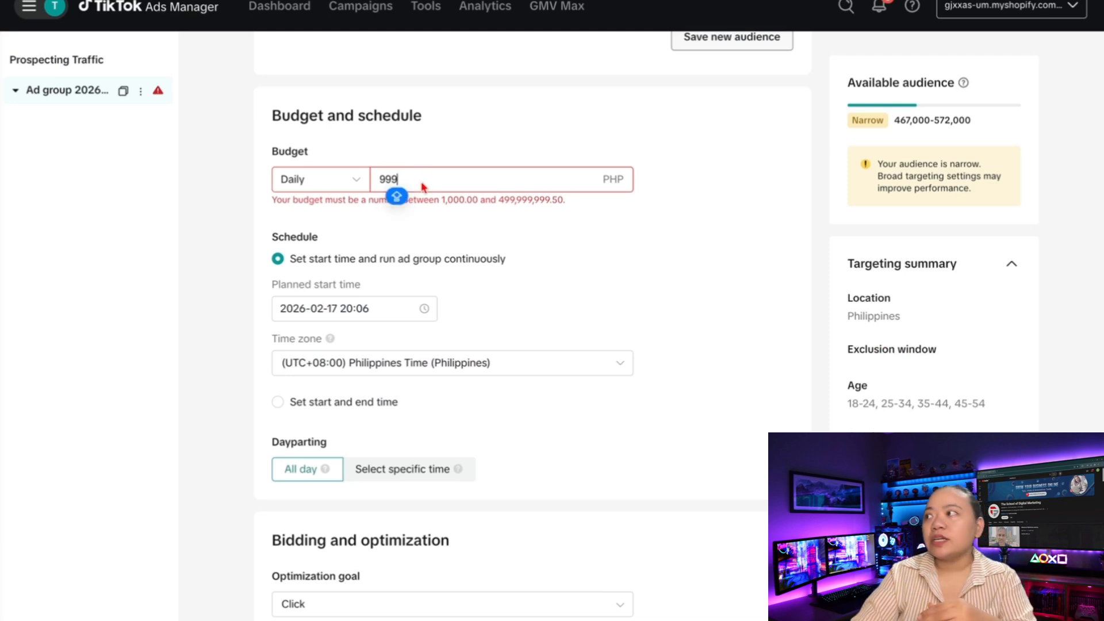
{"action": "key", "text": "BackSpace"}
{"action": "key", "text": "BackSpace"}
{"action": "key", "text": "BackSpace"}
{"action": "type", "text": "1000"}
{"action": "left_click", "coordinate": [347, 181]}
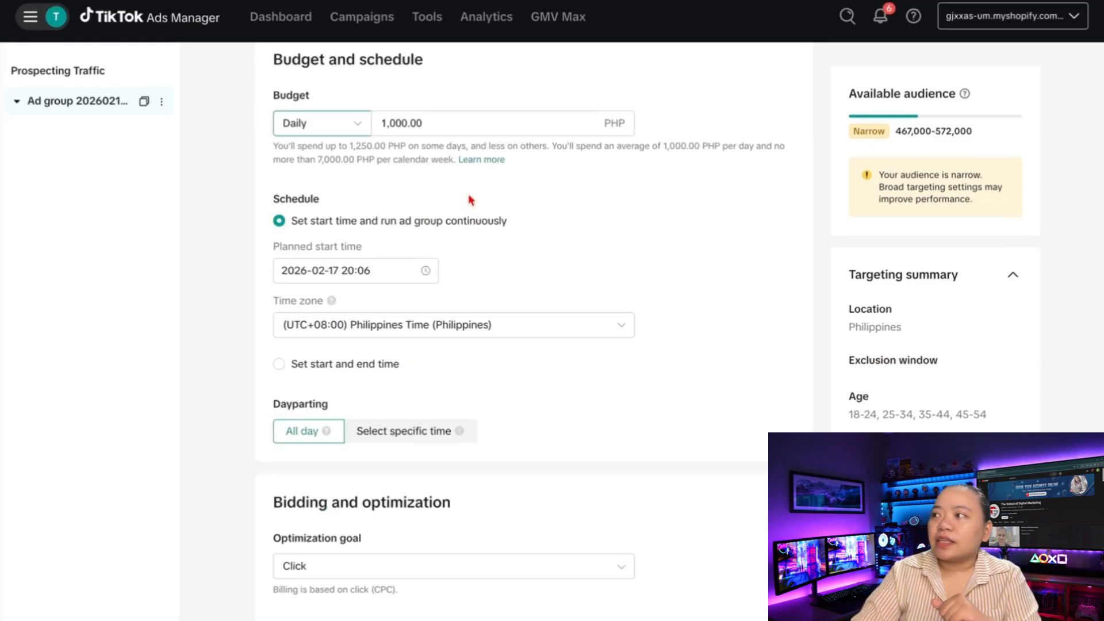
Schedule the ad group to run continuously from its start time instead of with an end date
{"action": "scroll", "coordinate": [386, 233], "scroll_direction": "down", "scroll_amount": 2}
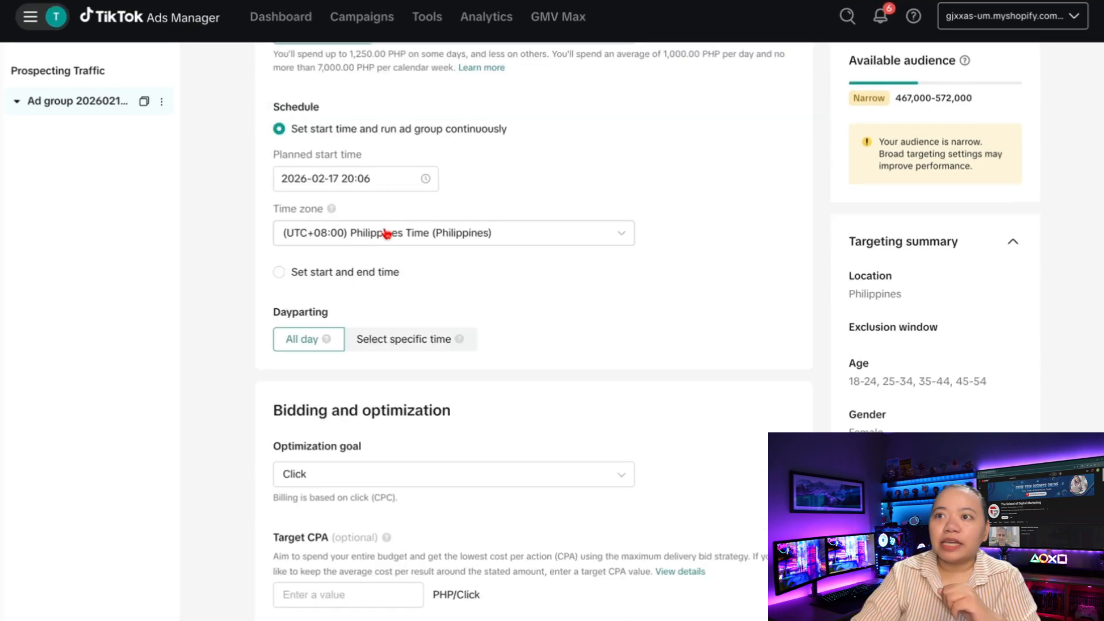
{"action": "left_click", "coordinate": [315, 279]}
{"action": "scroll", "coordinate": [330, 189], "scroll_direction": "up", "scroll_amount": 1}
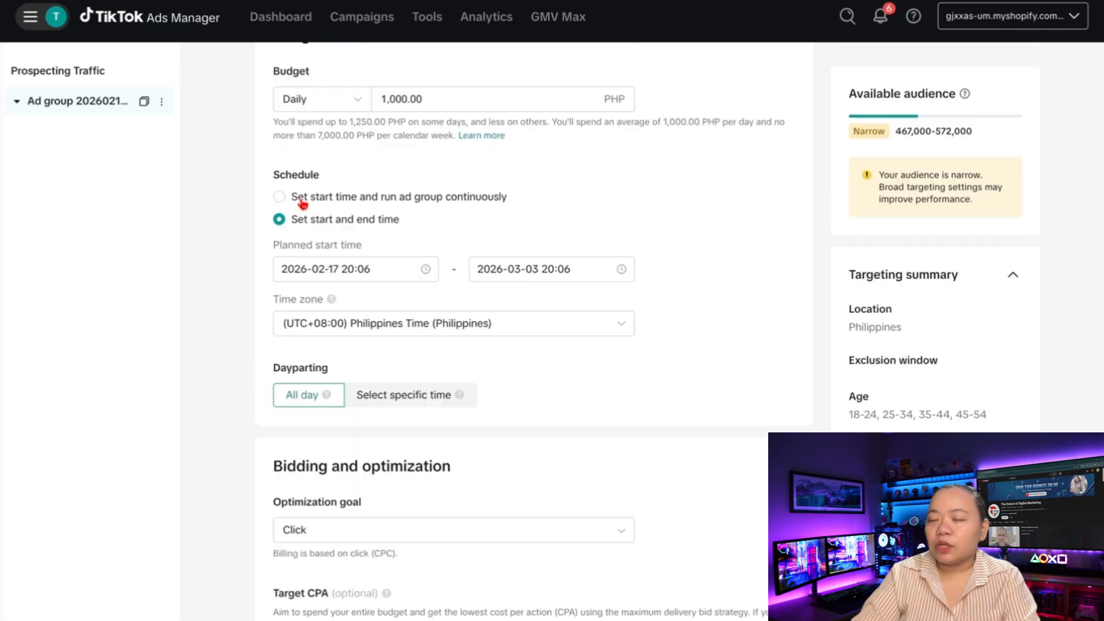
{"action": "left_click", "coordinate": [339, 201]}
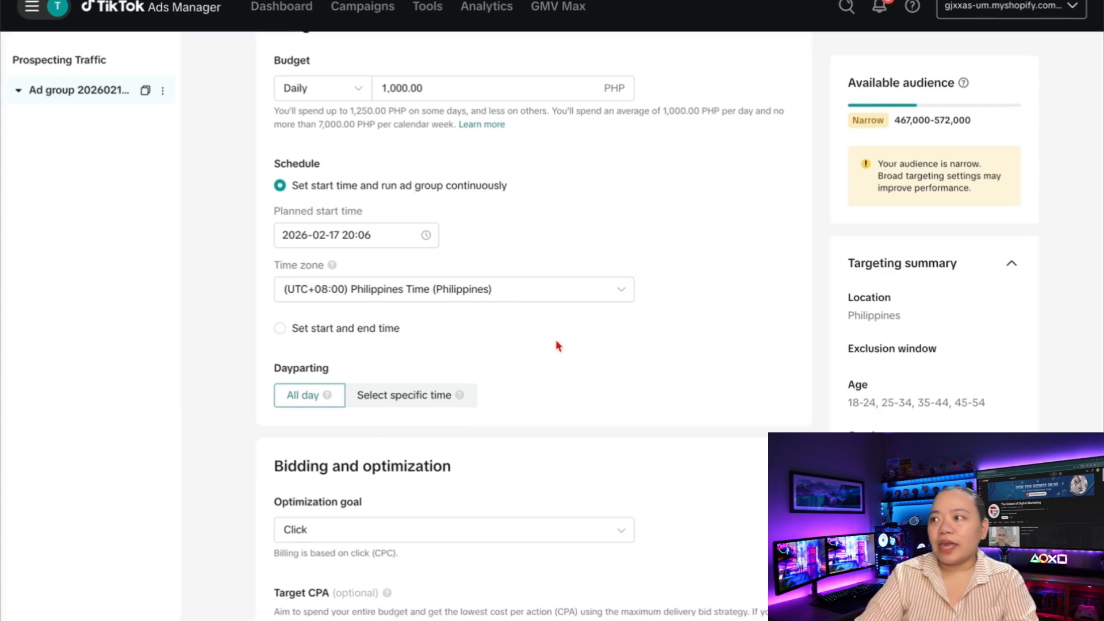
{"action": "scroll", "coordinate": [556, 345], "scroll_direction": "up", "scroll_amount": 15}
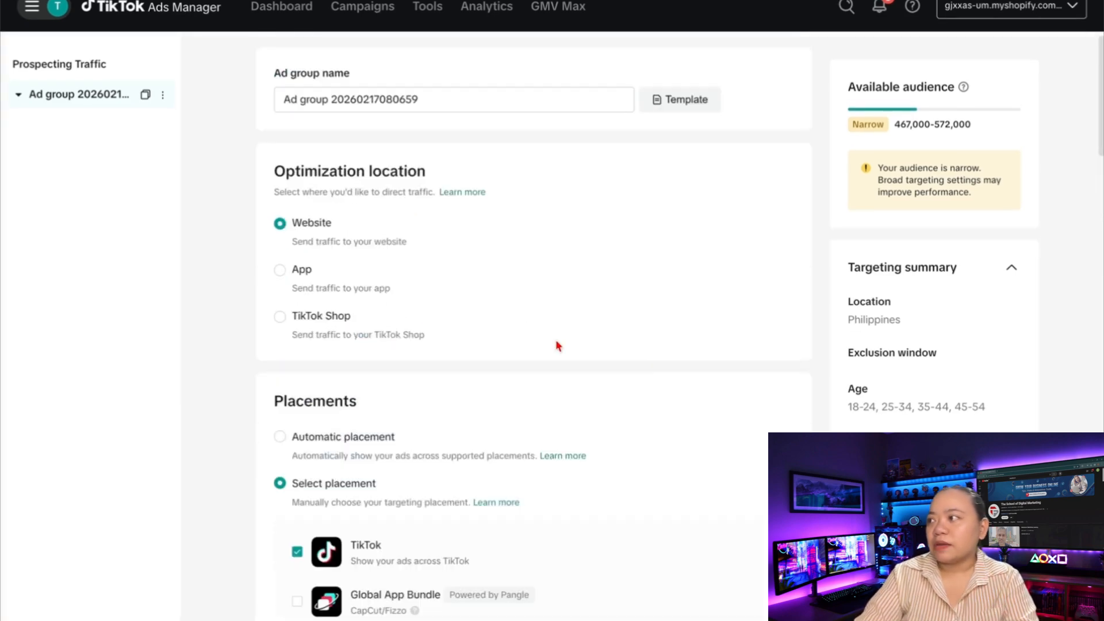
Rename the ad group to 'PH - 18-54 - Purchase Intent Jeans'
{"action": "triple_click", "coordinate": [451, 89]}
{"action": "type", "text": "PH - 18-54 - Purchase Intent Jeans"}
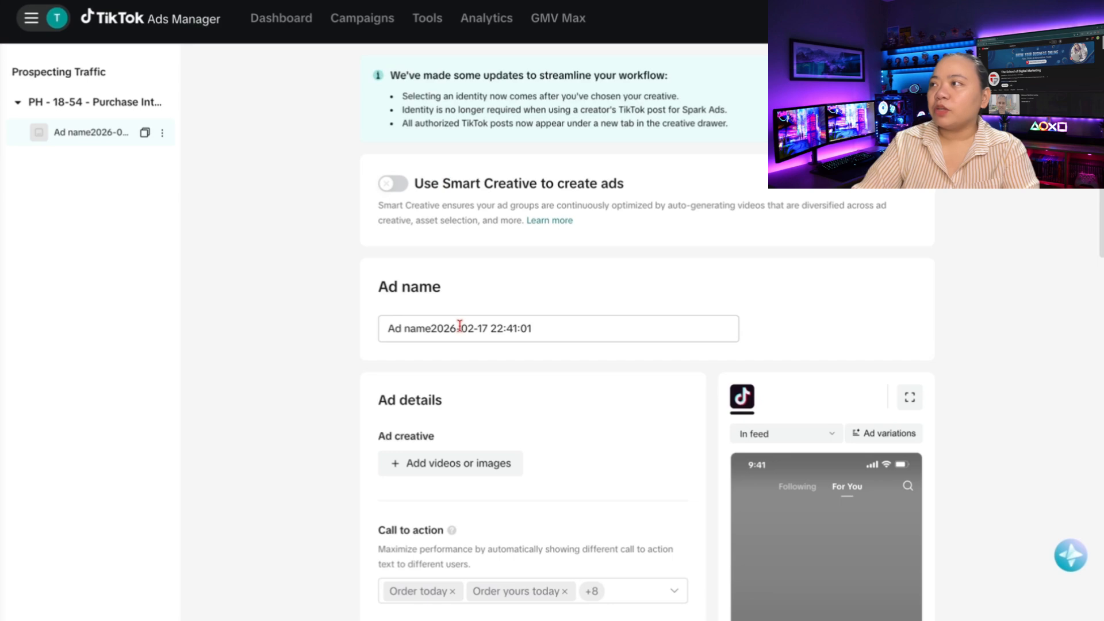
Upload the 29-second jeans MP4 video as the ad's creative
{"action": "scroll", "coordinate": [543, 327], "scroll_direction": "down", "scroll_amount": 3}
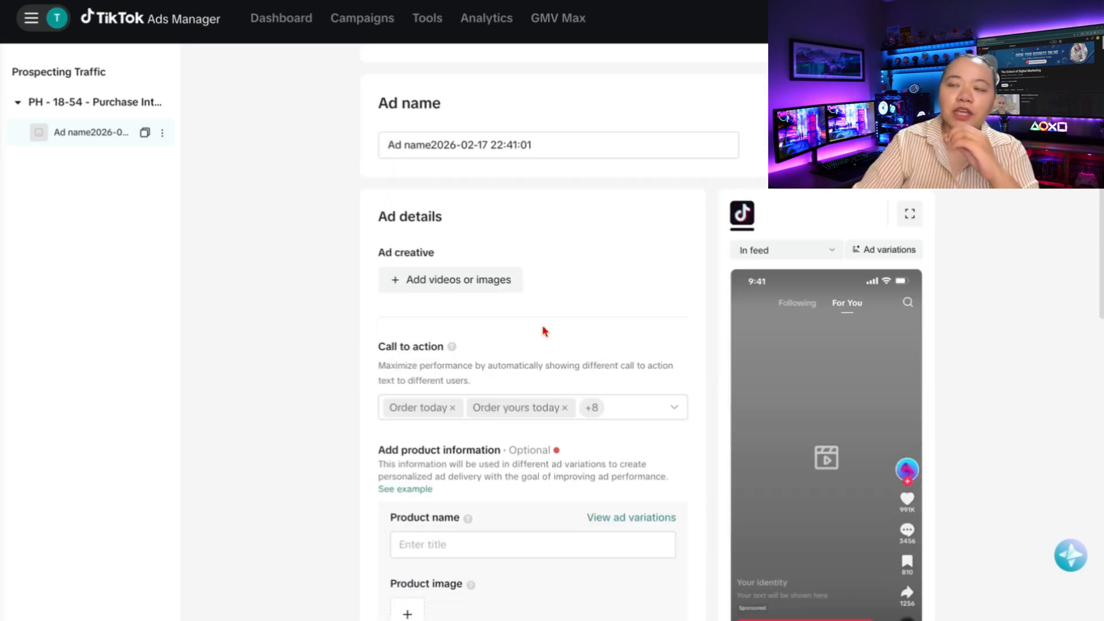
{"action": "scroll", "coordinate": [544, 331], "scroll_direction": "down", "scroll_amount": 1}
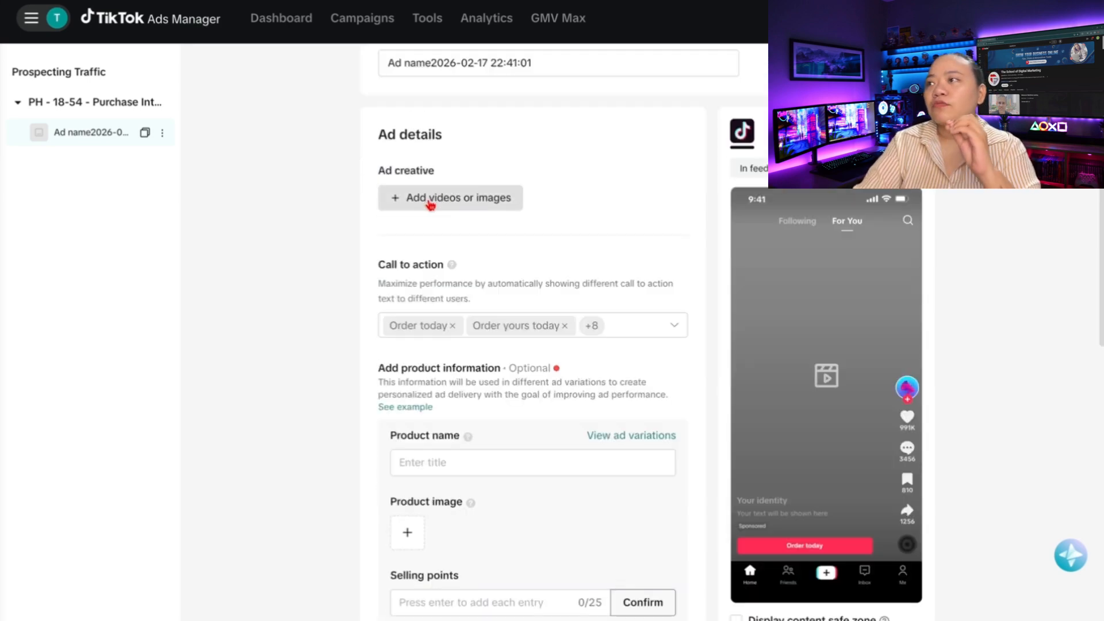
{"action": "left_click", "coordinate": [429, 203]}
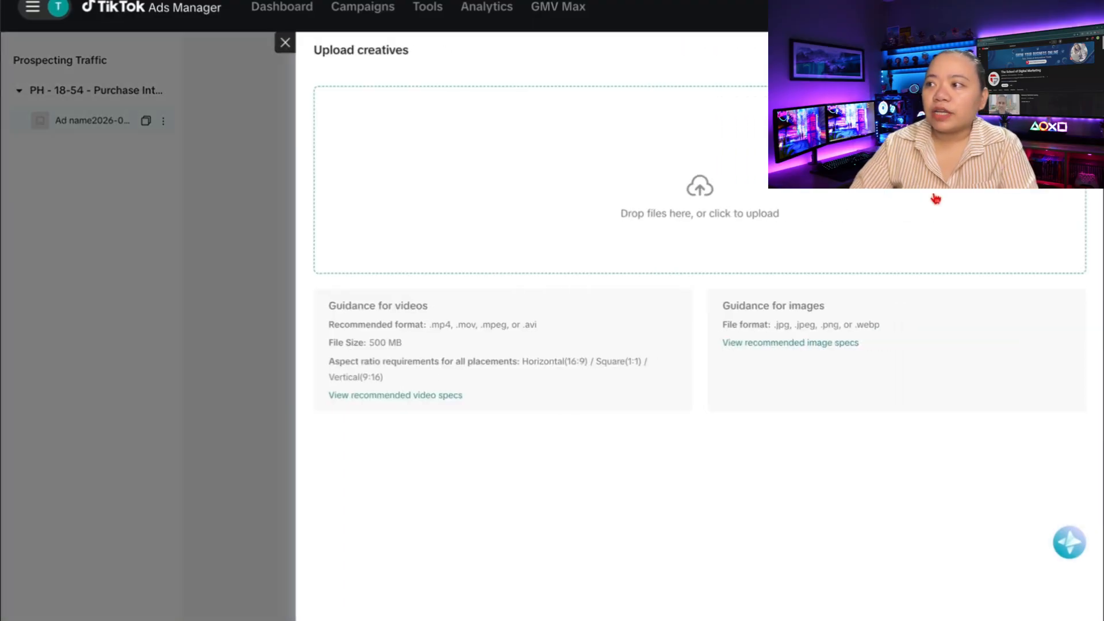
{"action": "left_click", "coordinate": [711, 239]}
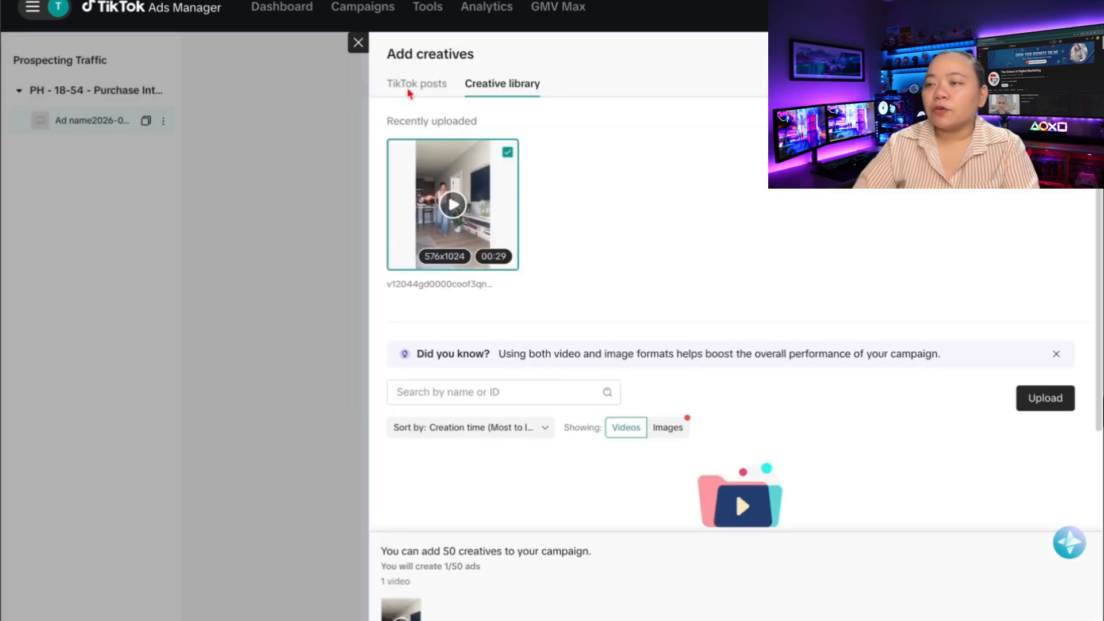
{"action": "left_click", "coordinate": [413, 86]}
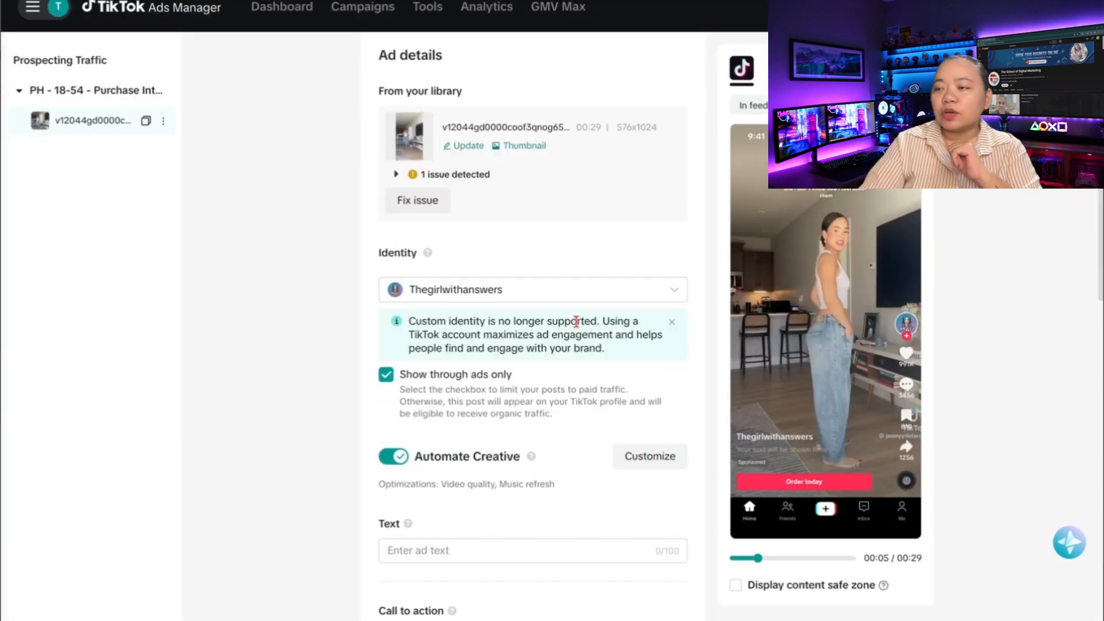
Keep the linked TikTok account as identity, with Show through ads only left on
{"action": "left_click", "coordinate": [648, 295]}
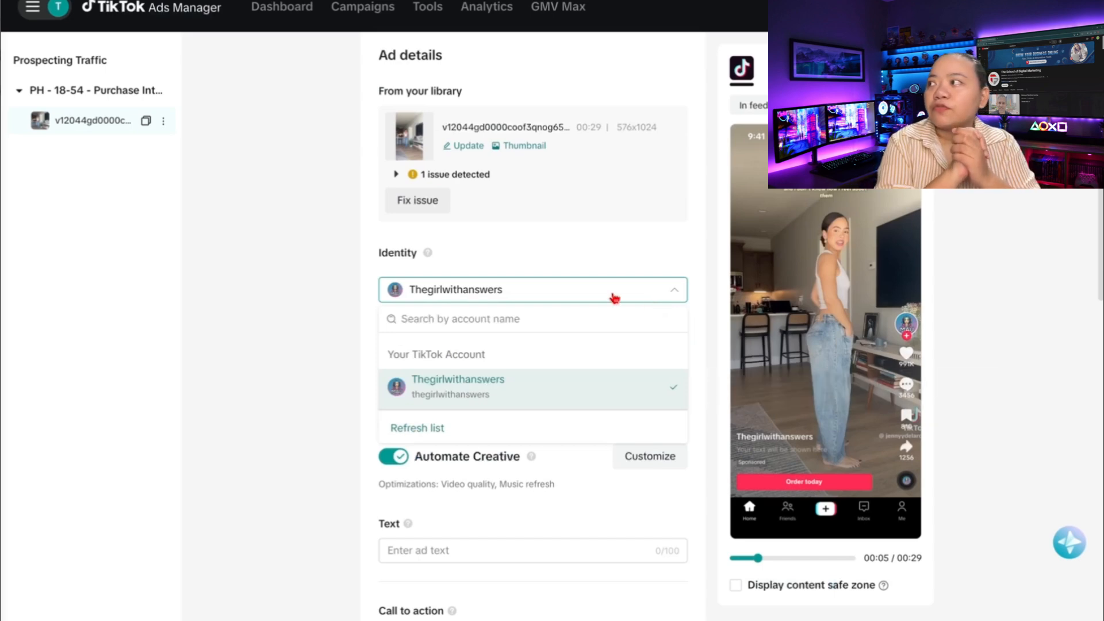
{"action": "left_click", "coordinate": [657, 295]}
{"action": "scroll", "coordinate": [577, 334], "scroll_direction": "down", "scroll_amount": 1}
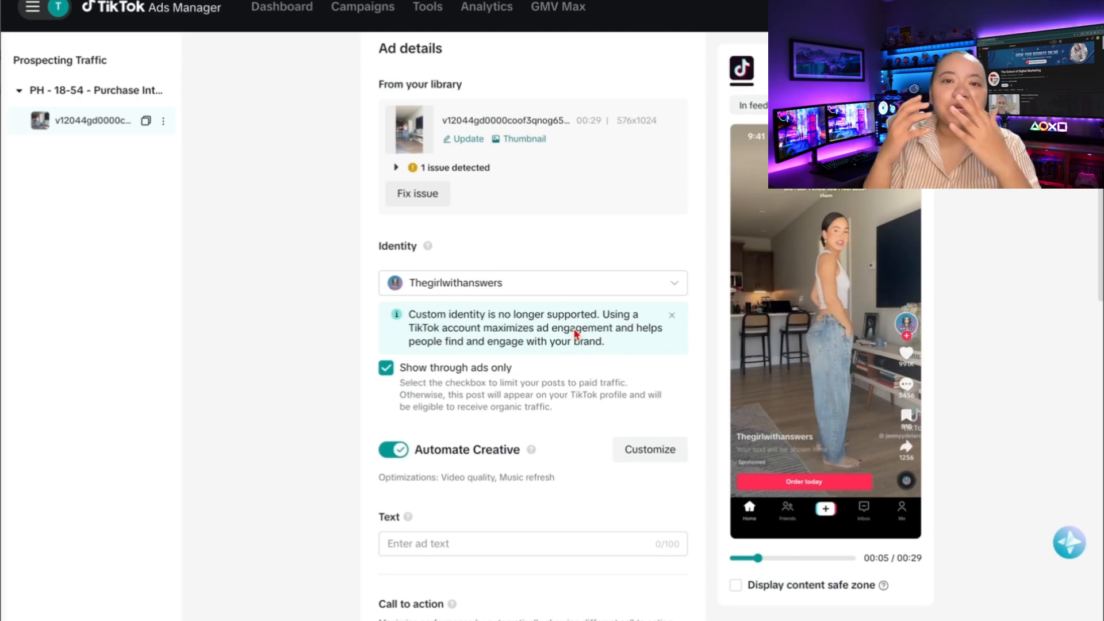
{"action": "scroll", "coordinate": [577, 334], "scroll_direction": "down", "scroll_amount": 2}
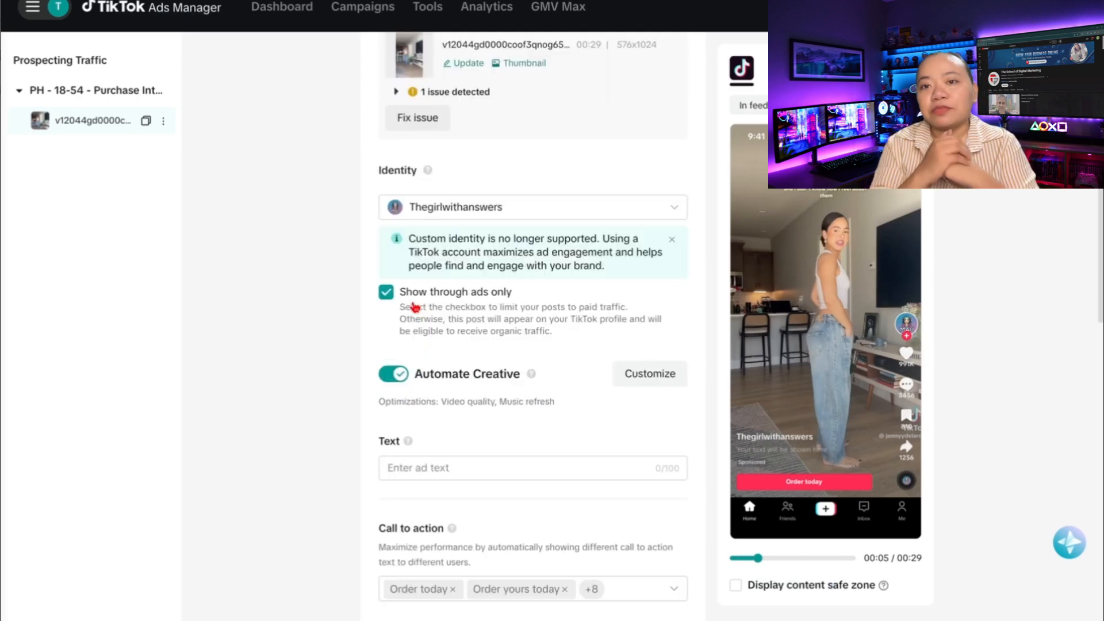
{"action": "left_click", "coordinate": [493, 289]}
{"action": "left_click", "coordinate": [486, 294]}
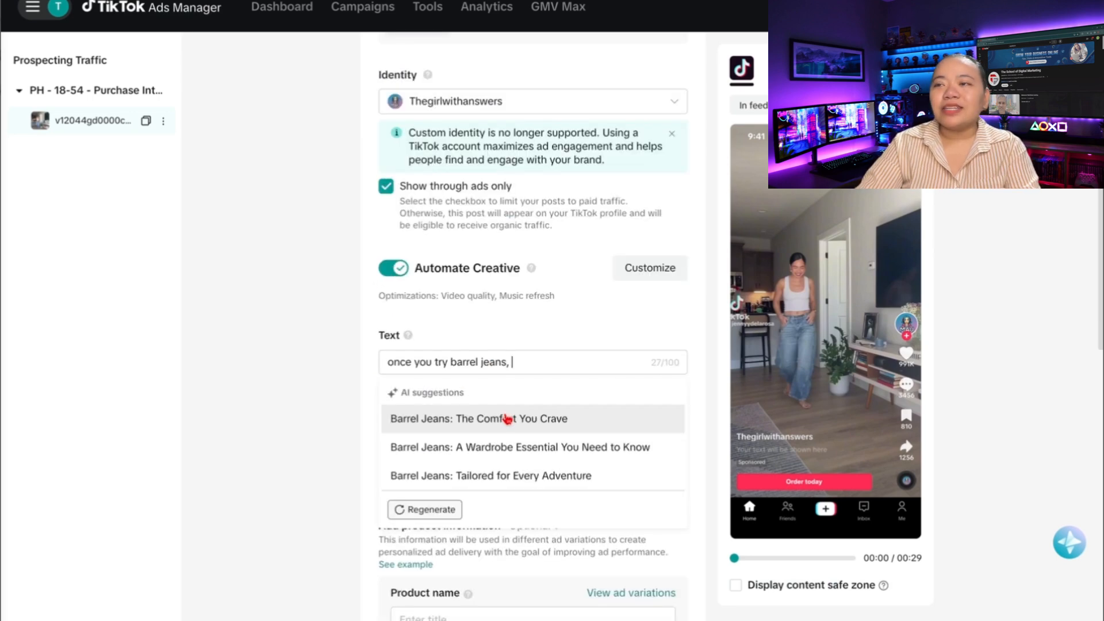
Use the suggested ad text 'Barrel Jeans: The Comfort You Crave'
{"action": "left_click", "coordinate": [508, 419]}
{"action": "double_click", "coordinate": [535, 351]}
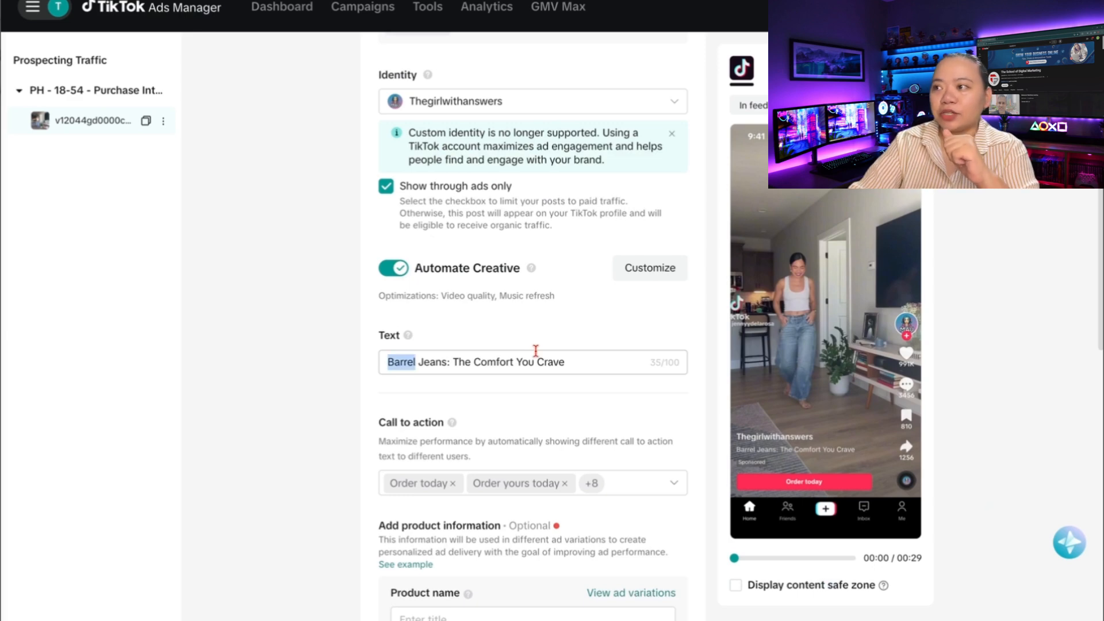
{"action": "triple_click", "coordinate": [535, 350]}
{"action": "left_click", "coordinate": [598, 351]}
Browse the call-to-action options and scroll down the ad form toward the Destination section
{"action": "scroll", "coordinate": [609, 345], "scroll_direction": "down", "scroll_amount": 3}
{"action": "left_click", "coordinate": [621, 343]}
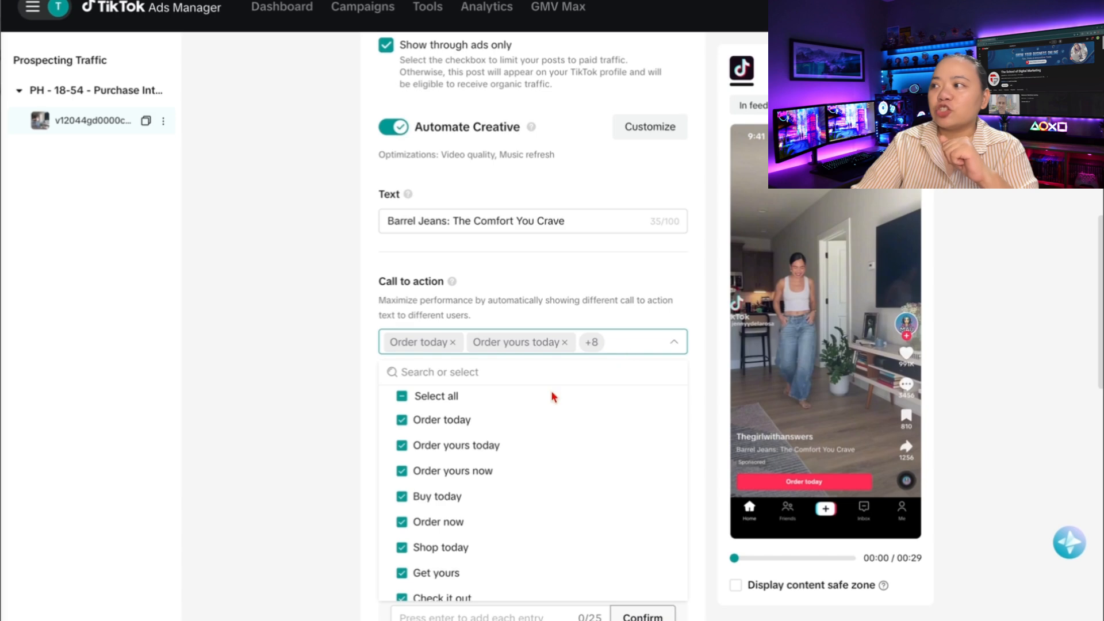
{"action": "scroll", "coordinate": [545, 463], "scroll_direction": "down", "scroll_amount": 1}
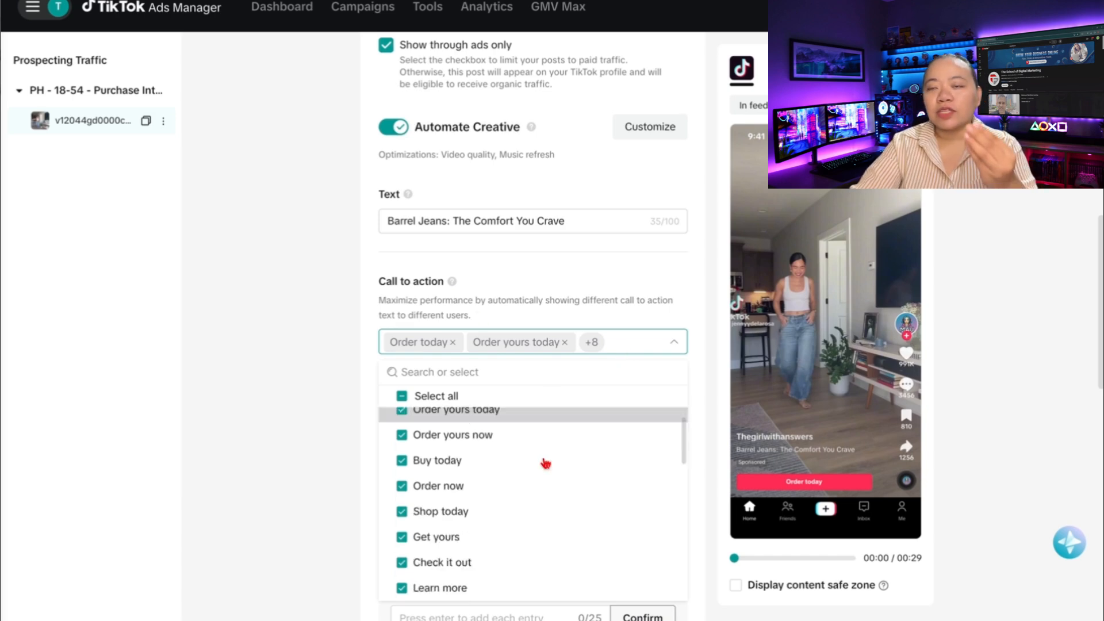
{"action": "scroll", "coordinate": [546, 463], "scroll_direction": "down", "scroll_amount": 2}
{"action": "scroll", "coordinate": [546, 463], "scroll_direction": "down", "scroll_amount": 3}
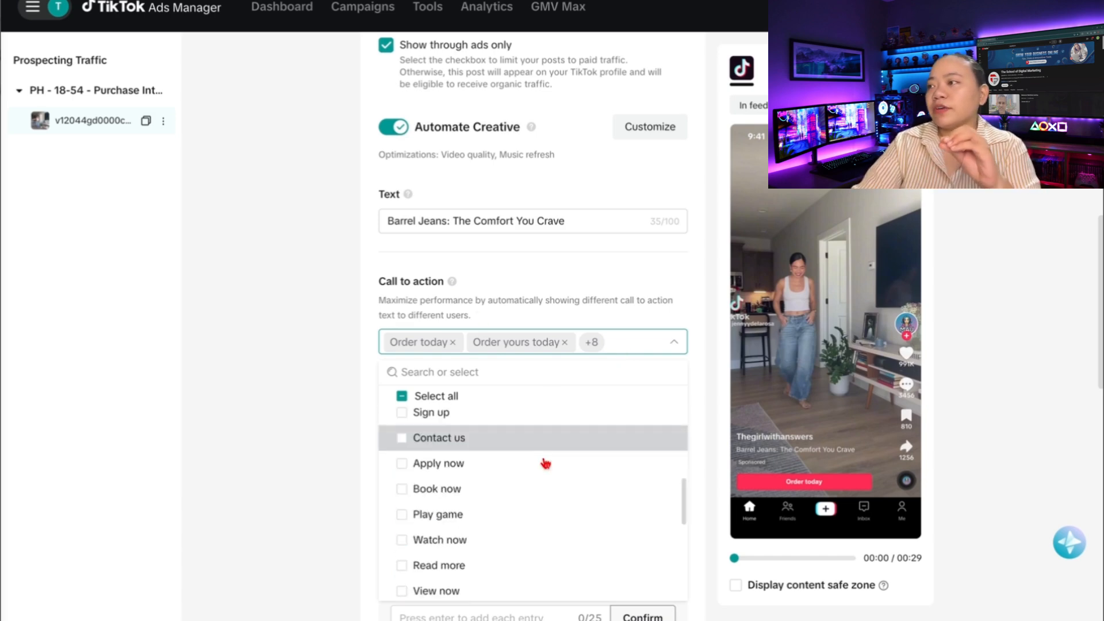
{"action": "scroll", "coordinate": [571, 493], "scroll_direction": "down", "scroll_amount": 1}
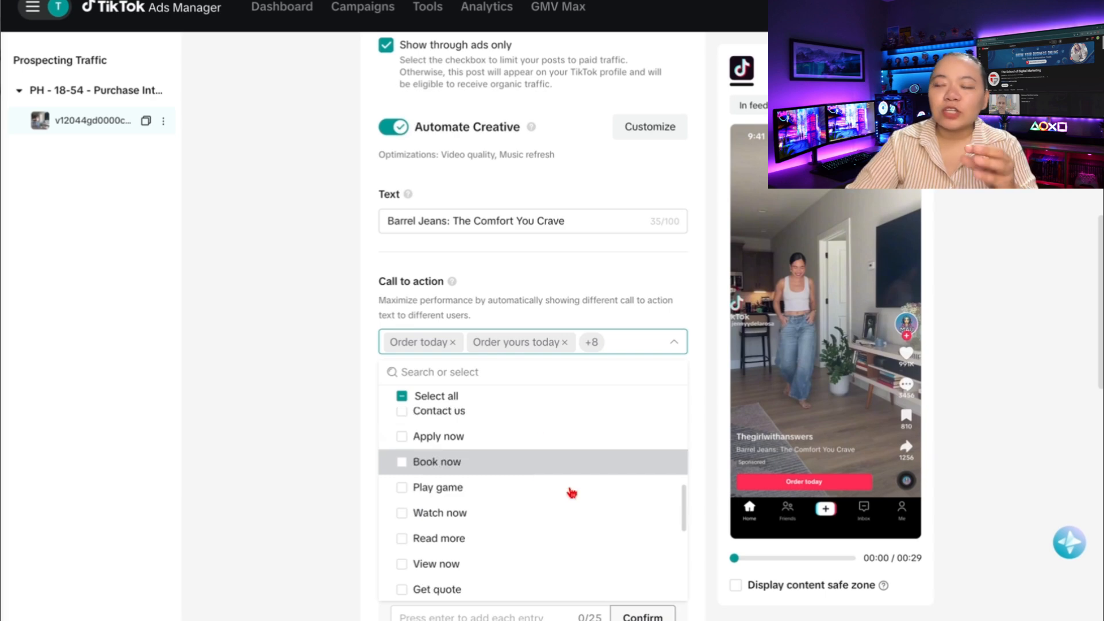
{"action": "scroll", "coordinate": [571, 493], "scroll_direction": "down", "scroll_amount": 2}
{"action": "scroll", "coordinate": [529, 458], "scroll_direction": "down", "scroll_amount": 1}
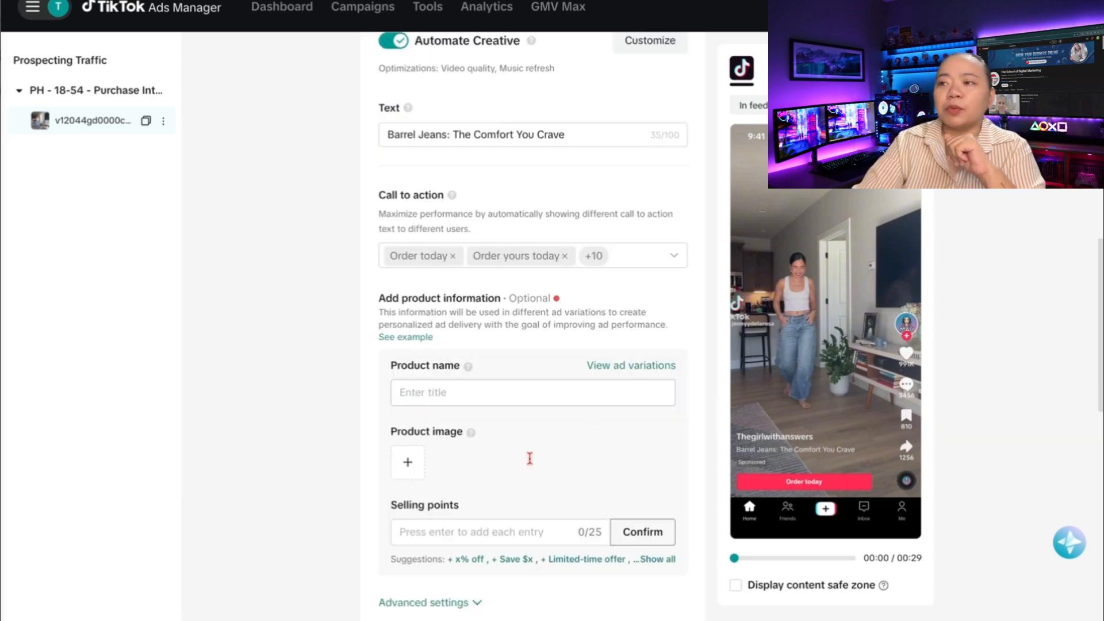
{"action": "scroll", "coordinate": [530, 458], "scroll_direction": "down", "scroll_amount": 1}
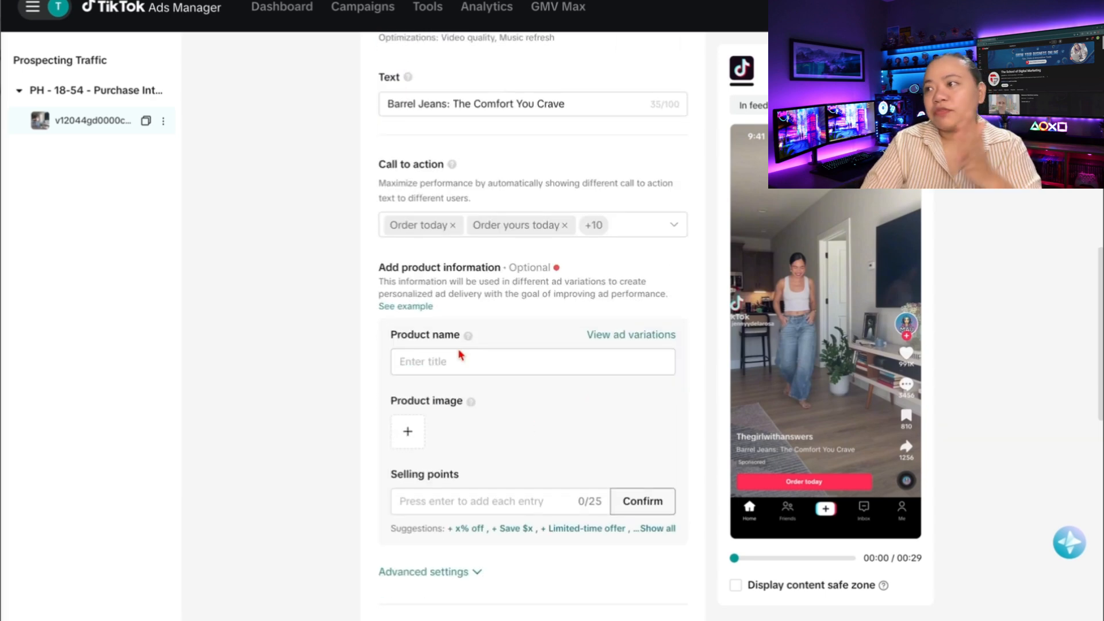
{"action": "scroll", "coordinate": [461, 354], "scroll_direction": "down", "scroll_amount": 2}
{"action": "scroll", "coordinate": [557, 351], "scroll_direction": "down", "scroll_amount": 5}
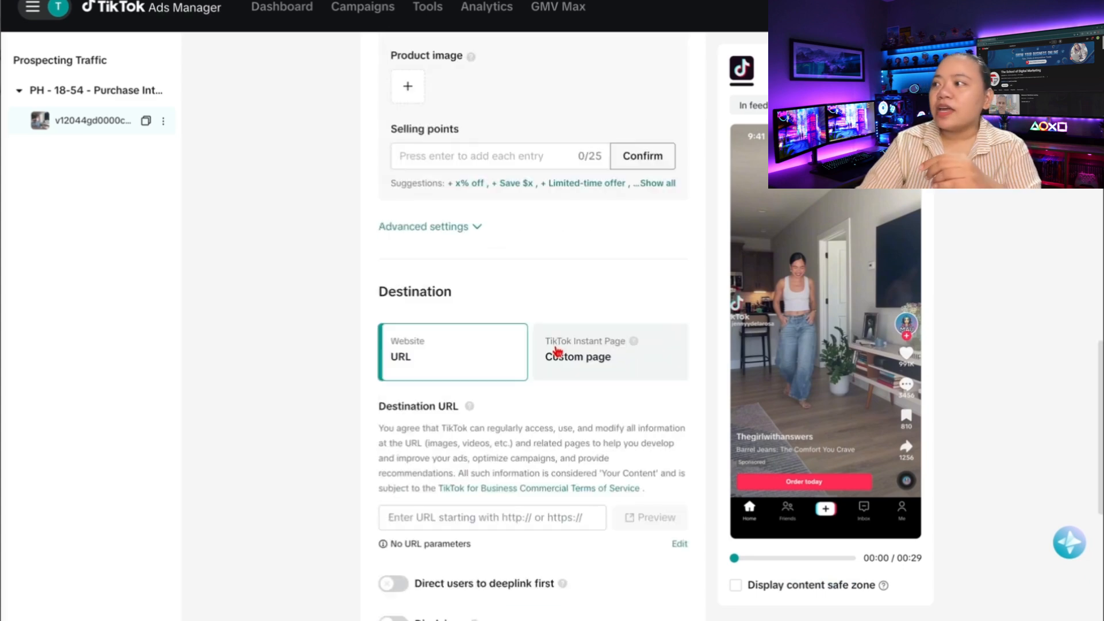
{"action": "scroll", "coordinate": [556, 351], "scroll_direction": "down", "scroll_amount": 2}
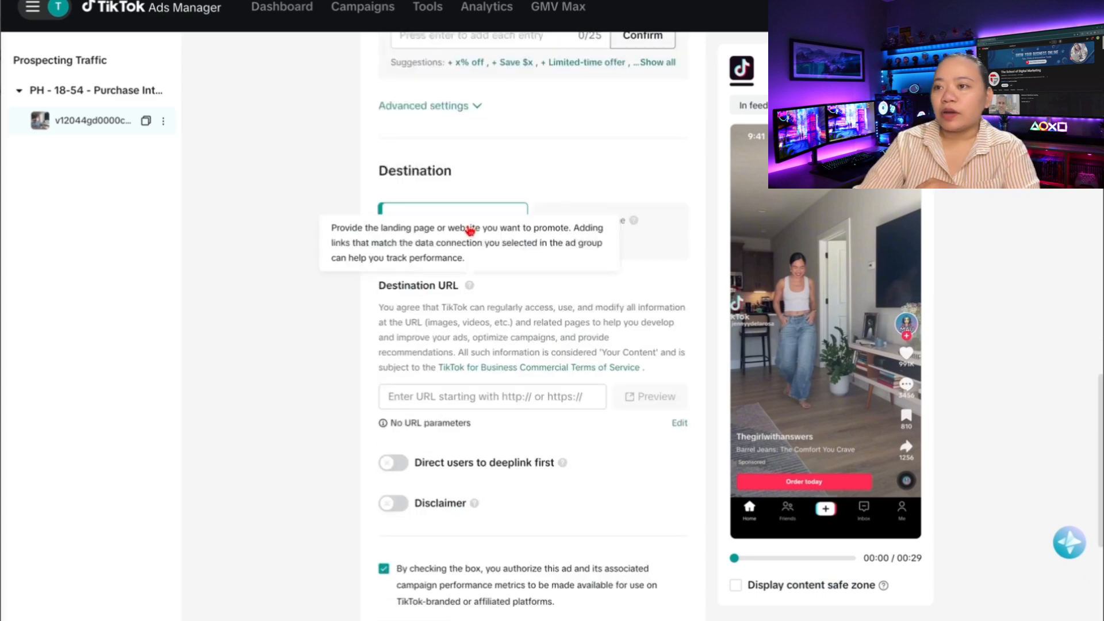
{"action": "scroll", "coordinate": [449, 148], "scroll_direction": "down", "scroll_amount": 6}
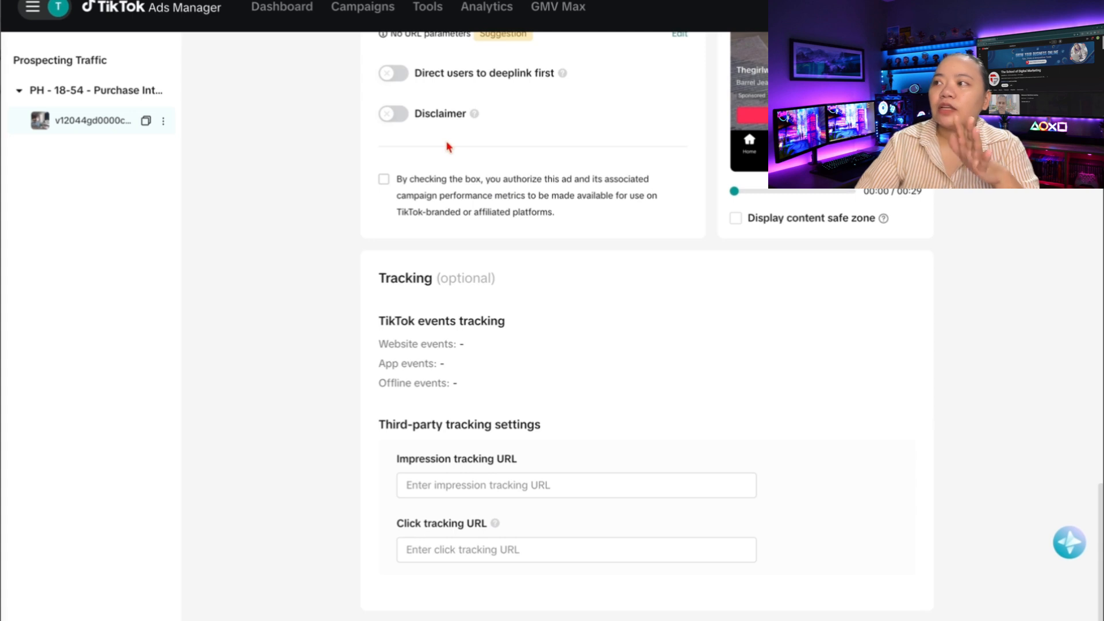
{"action": "scroll", "coordinate": [442, 207], "scroll_direction": "up", "scroll_amount": 1}
{"action": "scroll", "coordinate": [407, 189], "scroll_direction": "up", "scroll_amount": 2}
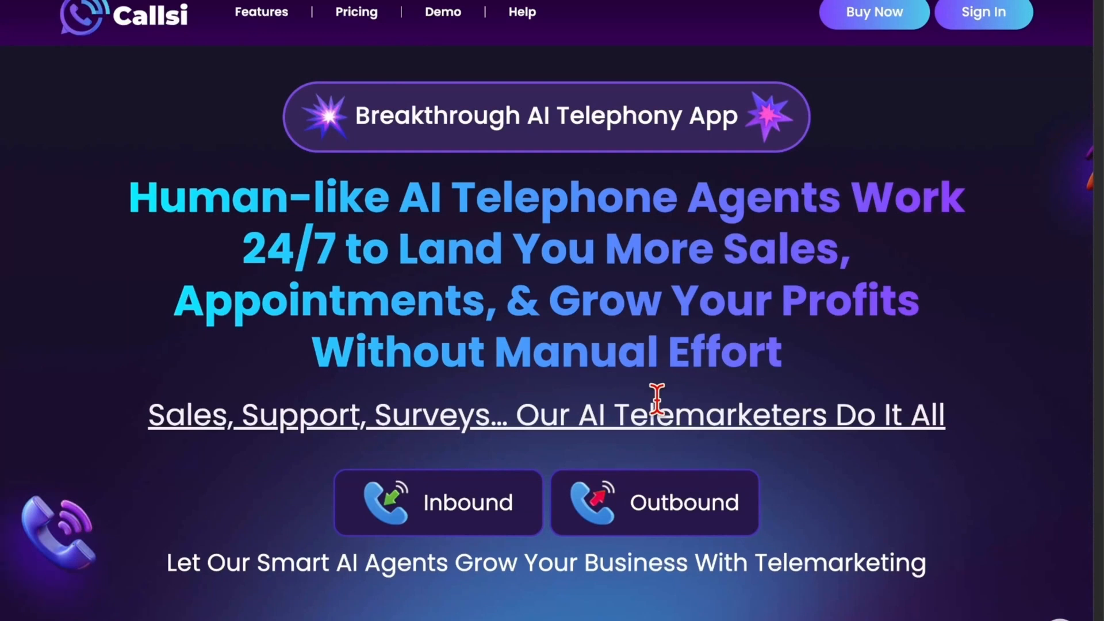
{"action": "scroll", "coordinate": [656, 398], "scroll_direction": "down", "scroll_amount": 15}
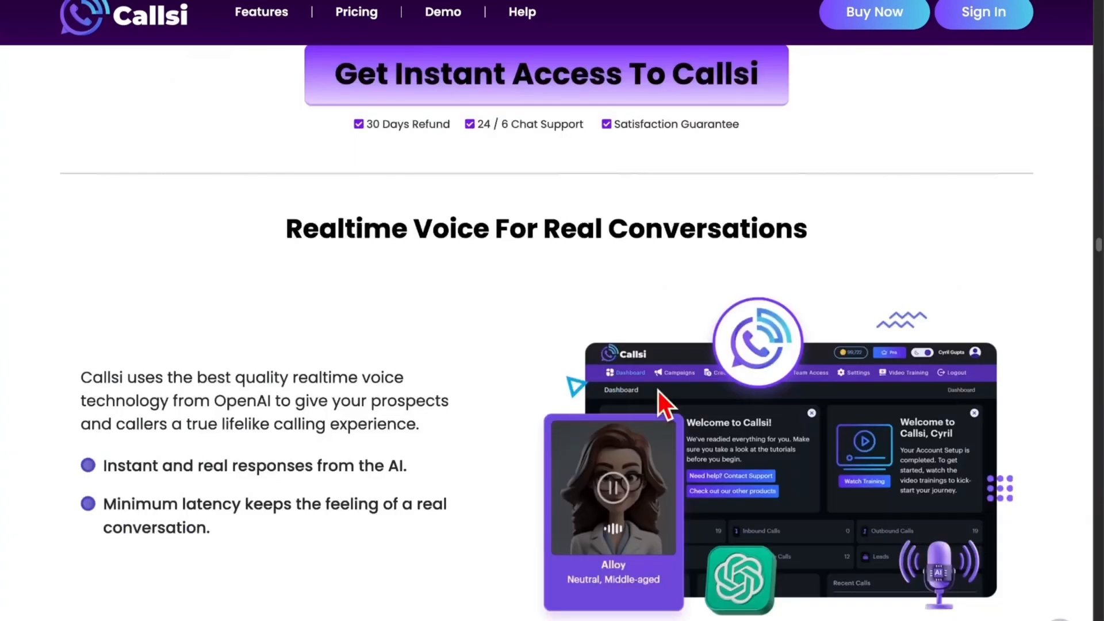
{"action": "scroll", "coordinate": [658, 391], "scroll_direction": "down", "scroll_amount": 1}
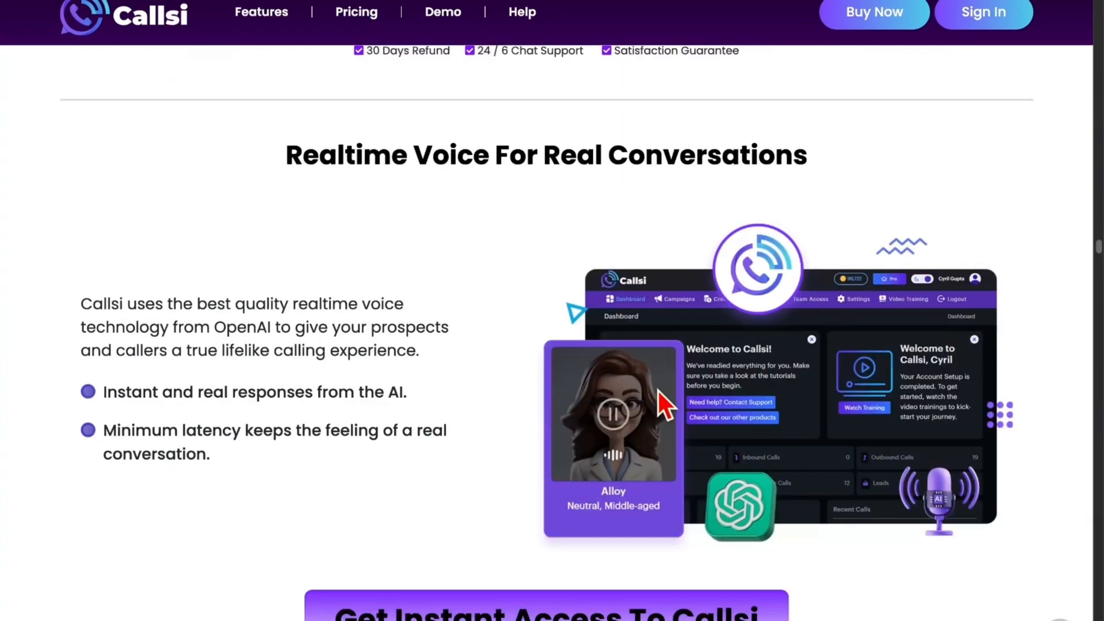
{"action": "scroll", "coordinate": [657, 391], "scroll_direction": "down", "scroll_amount": 8}
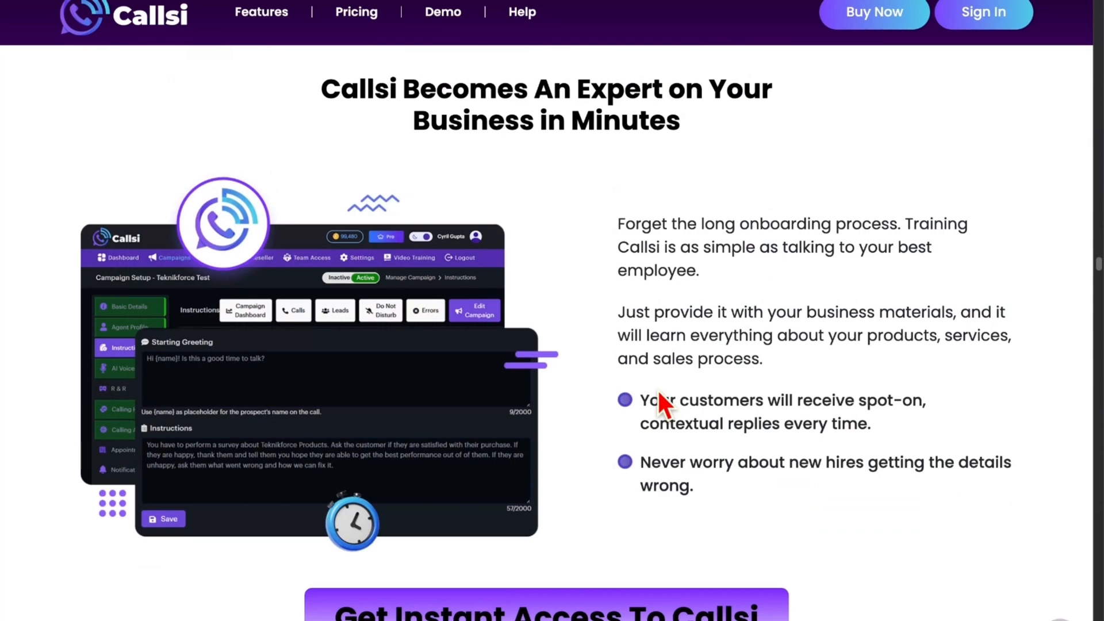
{"action": "scroll", "coordinate": [657, 389], "scroll_direction": "down", "scroll_amount": 8}
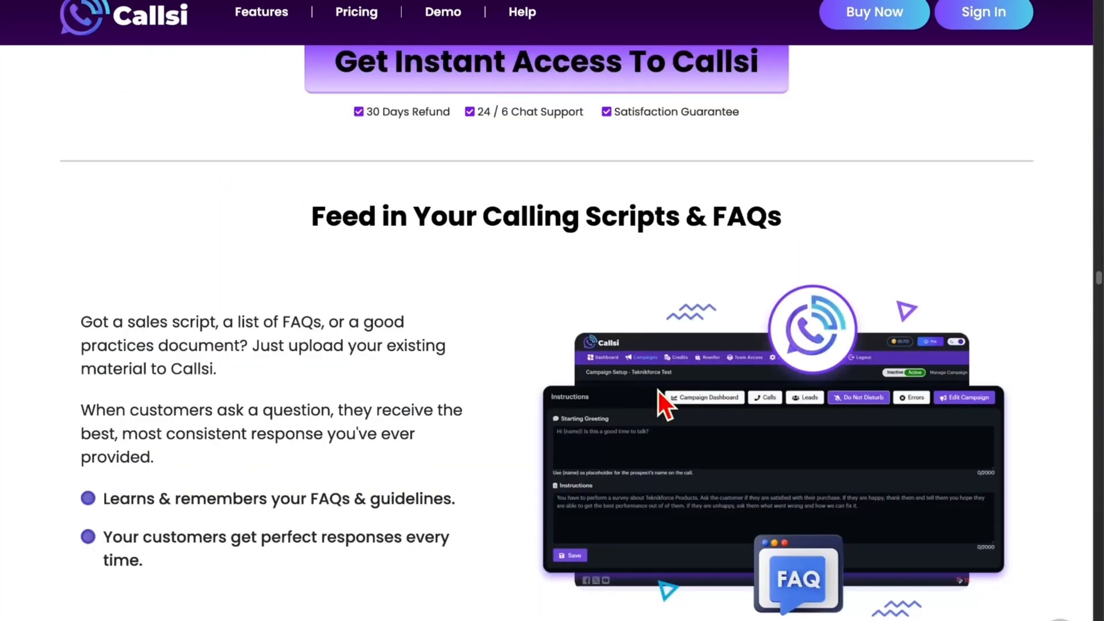
{"action": "scroll", "coordinate": [658, 391], "scroll_direction": "down", "scroll_amount": 1}
{"action": "scroll", "coordinate": [657, 391], "scroll_direction": "down", "scroll_amount": 7}
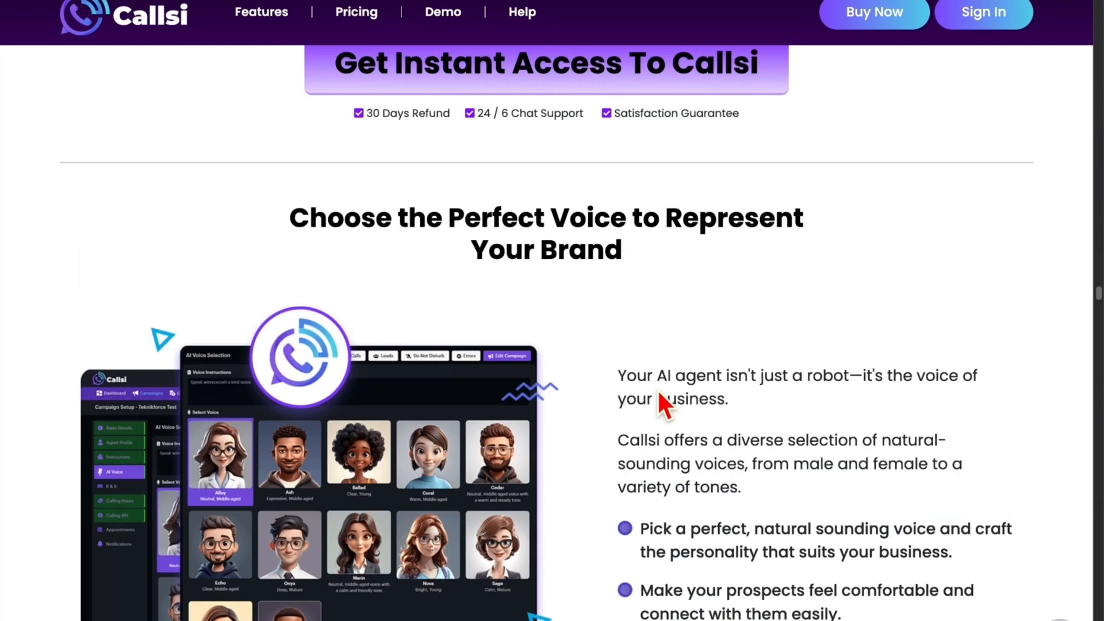
{"action": "scroll", "coordinate": [657, 389], "scroll_direction": "down", "scroll_amount": 1}
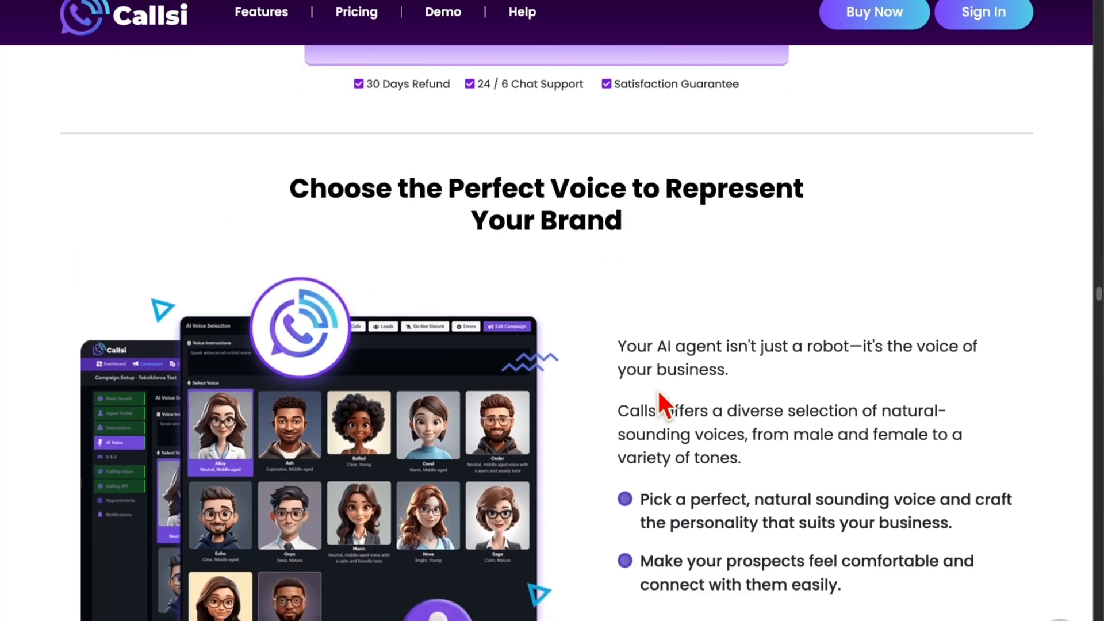
{"action": "scroll", "coordinate": [657, 388], "scroll_direction": "down", "scroll_amount": 7}
{"action": "scroll", "coordinate": [657, 389], "scroll_direction": "down", "scroll_amount": 4}
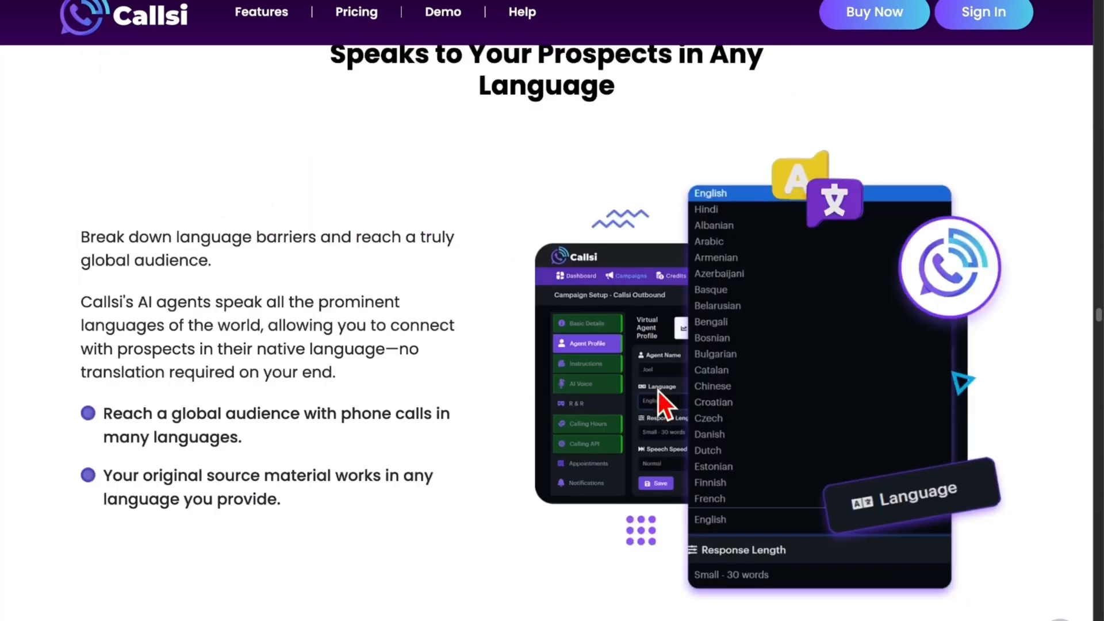
{"action": "scroll", "coordinate": [658, 390], "scroll_direction": "down", "scroll_amount": 5}
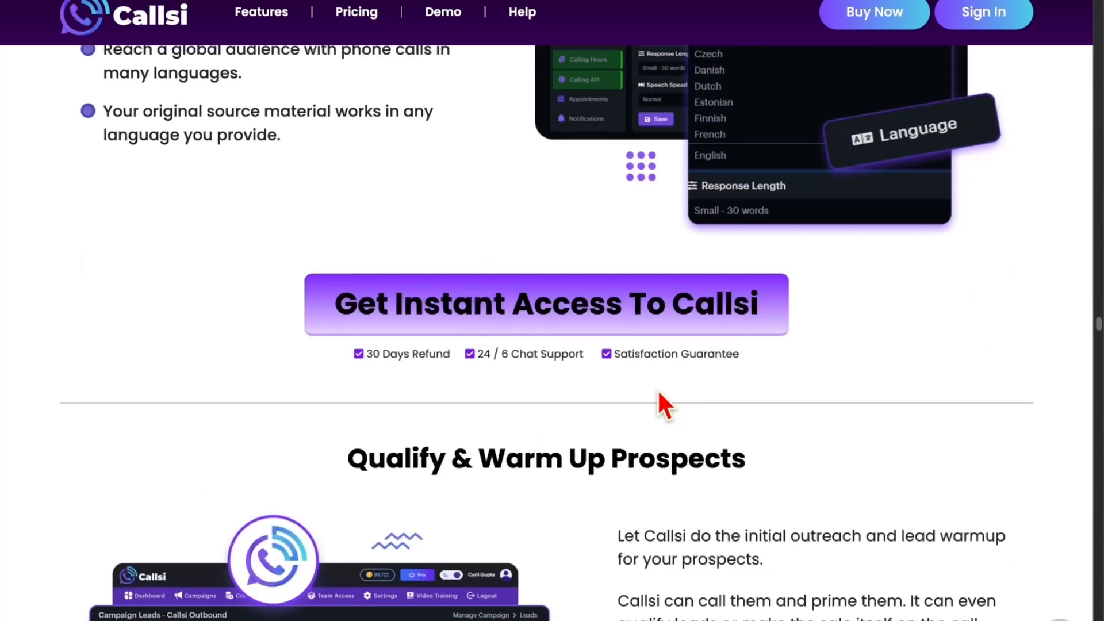
{"action": "scroll", "coordinate": [659, 393], "scroll_direction": "down", "scroll_amount": 4}
{"action": "scroll", "coordinate": [657, 388], "scroll_direction": "down", "scroll_amount": 8}
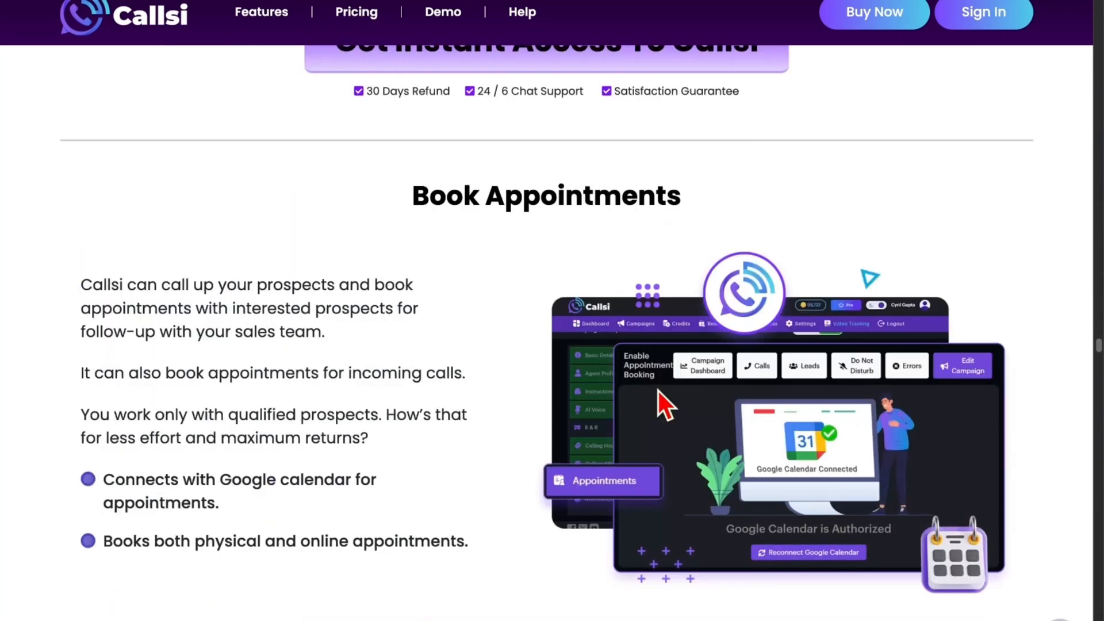
{"action": "scroll", "coordinate": [658, 391], "scroll_direction": "down", "scroll_amount": 3}
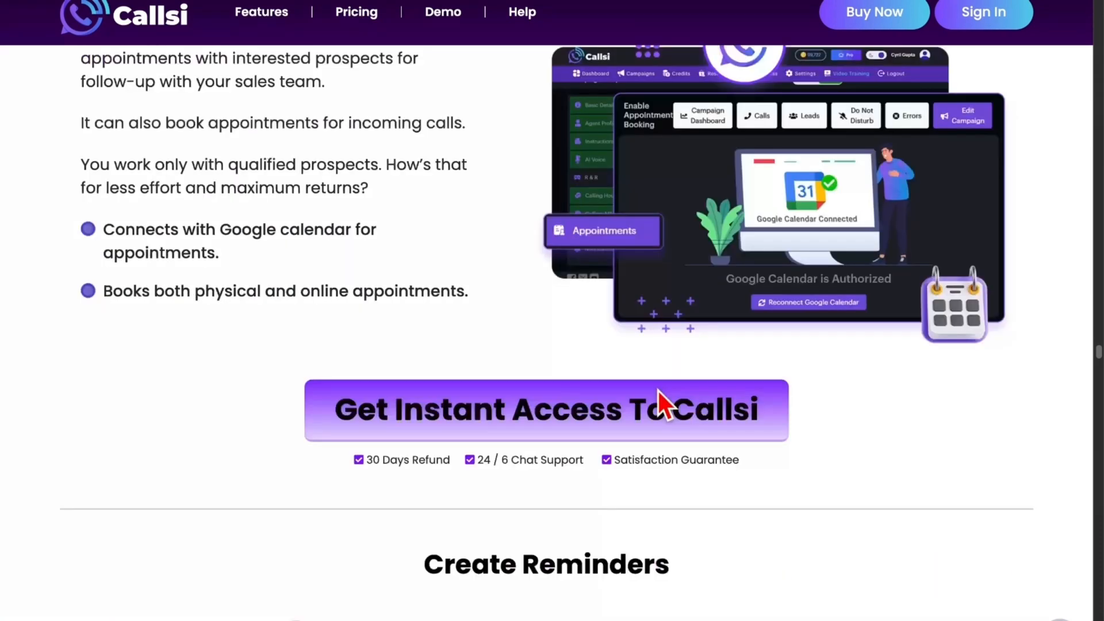
{"action": "scroll", "coordinate": [657, 391], "scroll_direction": "down", "scroll_amount": 5}
{"action": "scroll", "coordinate": [657, 388], "scroll_direction": "down", "scroll_amount": 8}
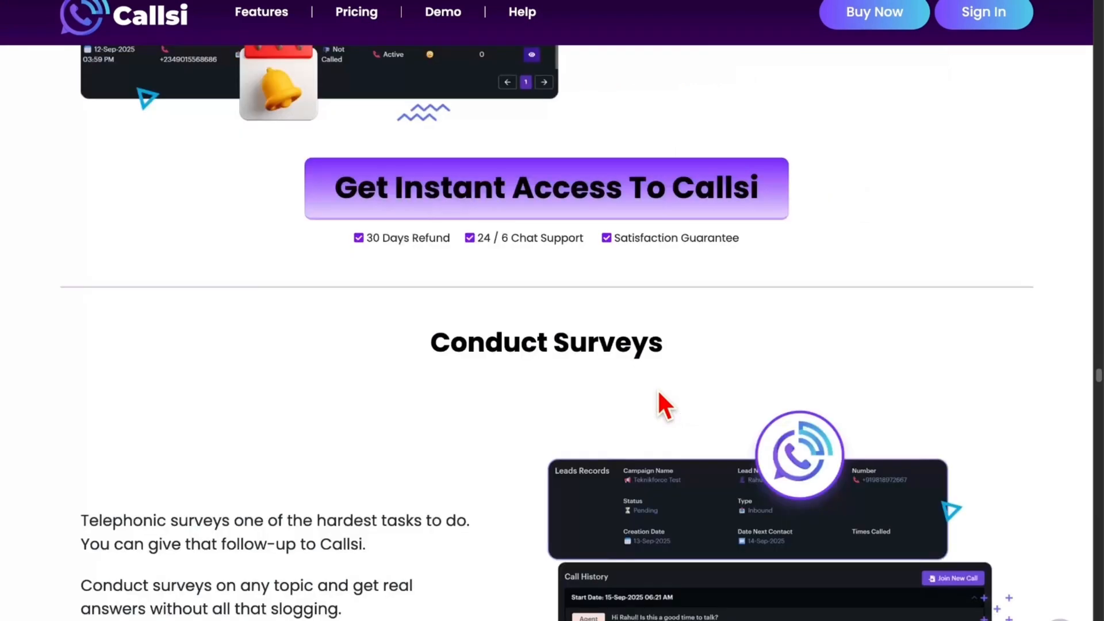
{"action": "scroll", "coordinate": [657, 390], "scroll_direction": "down", "scroll_amount": 4}
{"action": "scroll", "coordinate": [657, 391], "scroll_direction": "down", "scroll_amount": 6}
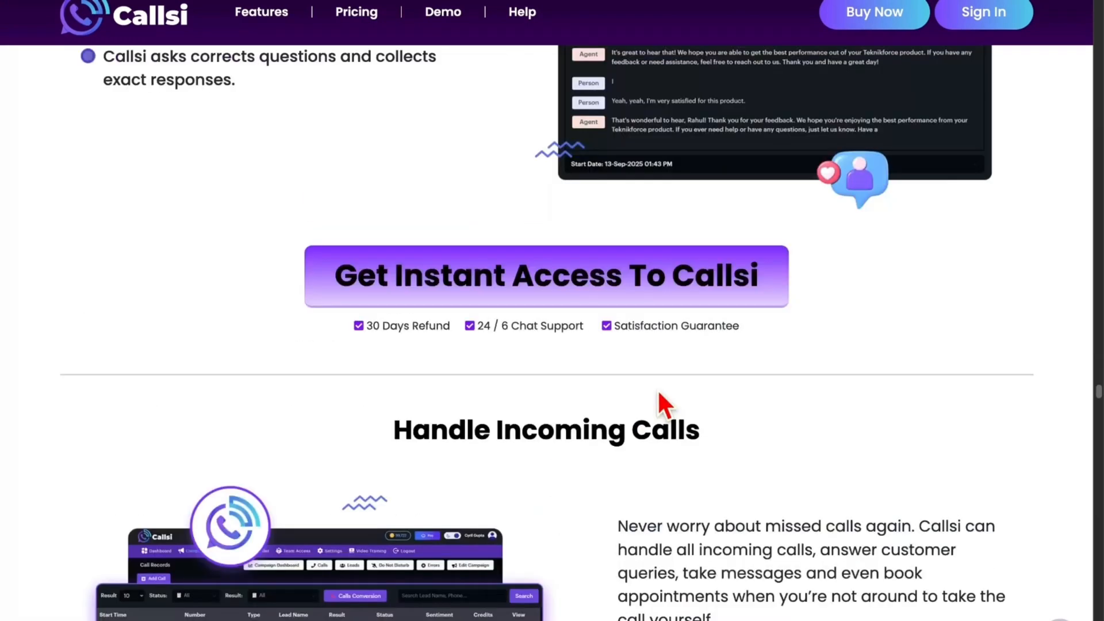
{"action": "scroll", "coordinate": [658, 393], "scroll_direction": "down", "scroll_amount": 10}
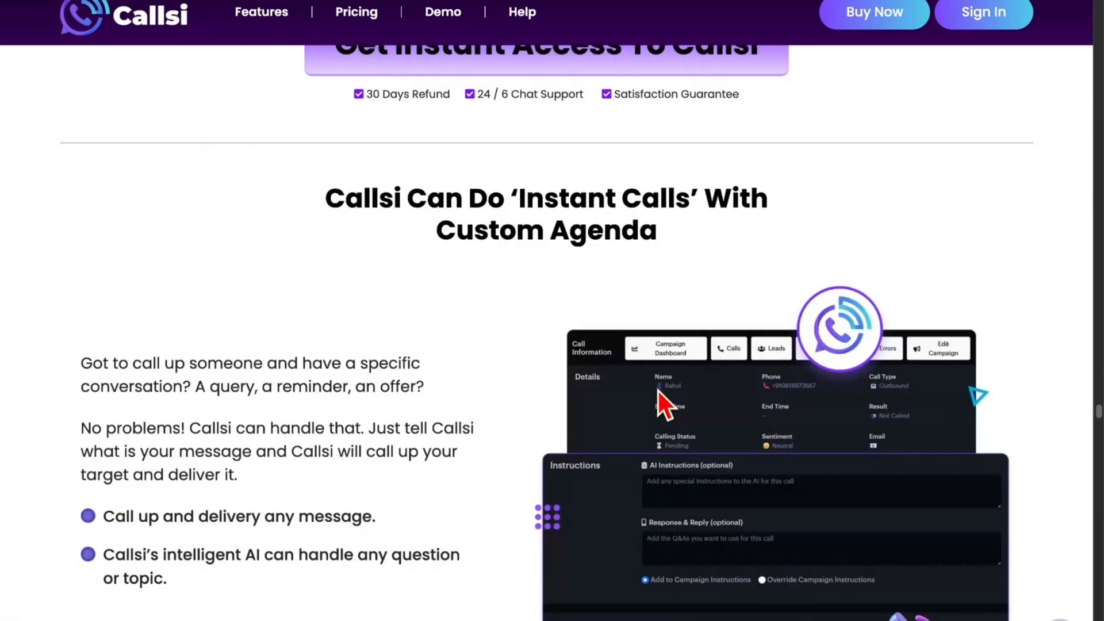
{"action": "scroll", "coordinate": [657, 391], "scroll_direction": "down", "scroll_amount": 1}
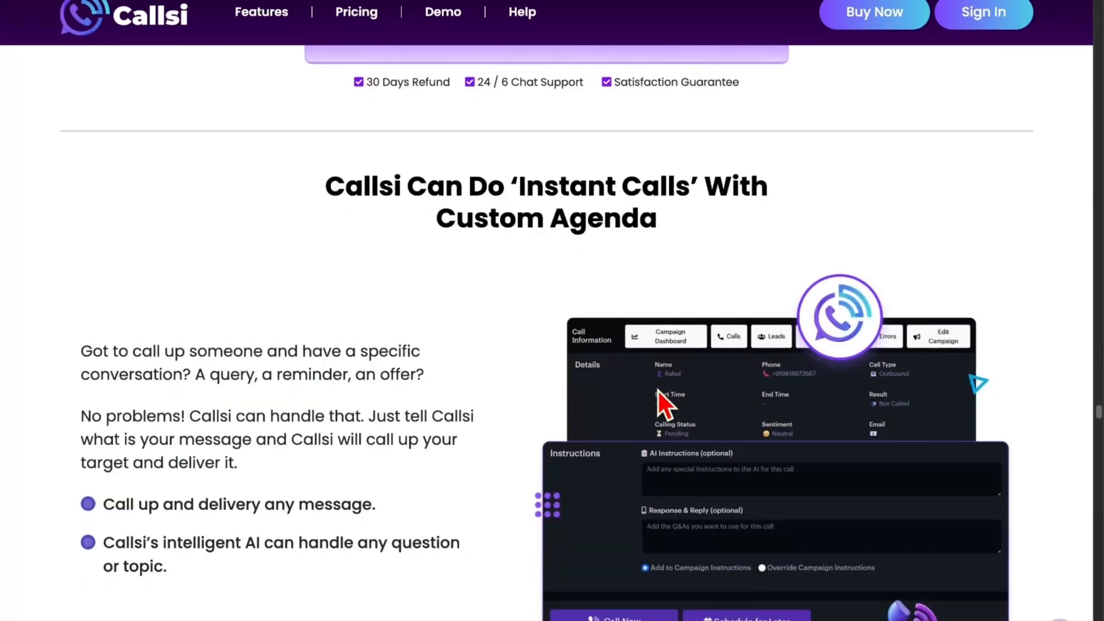
{"action": "scroll", "coordinate": [658, 391], "scroll_direction": "down", "scroll_amount": 11}
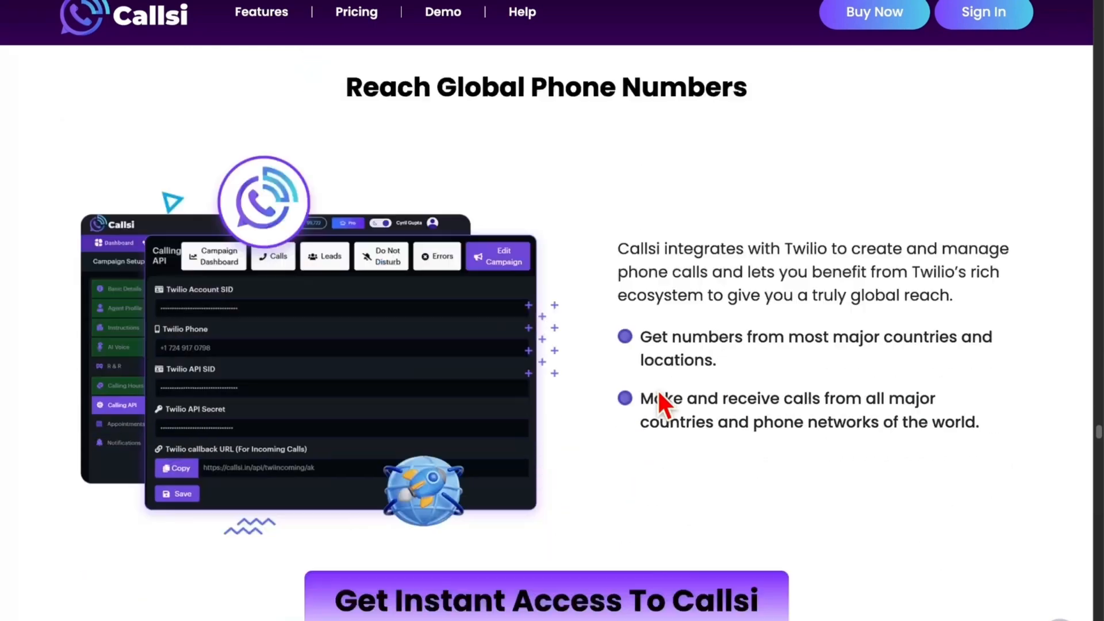
{"action": "scroll", "coordinate": [657, 389], "scroll_direction": "down", "scroll_amount": 9}
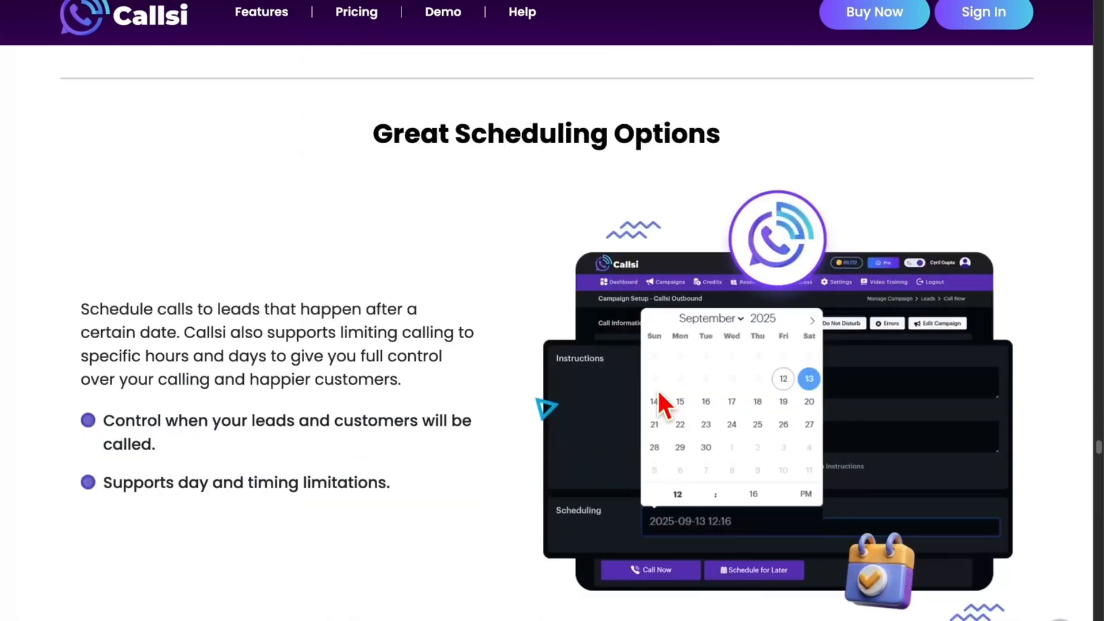
{"action": "scroll", "coordinate": [657, 389], "scroll_direction": "down", "scroll_amount": 10}
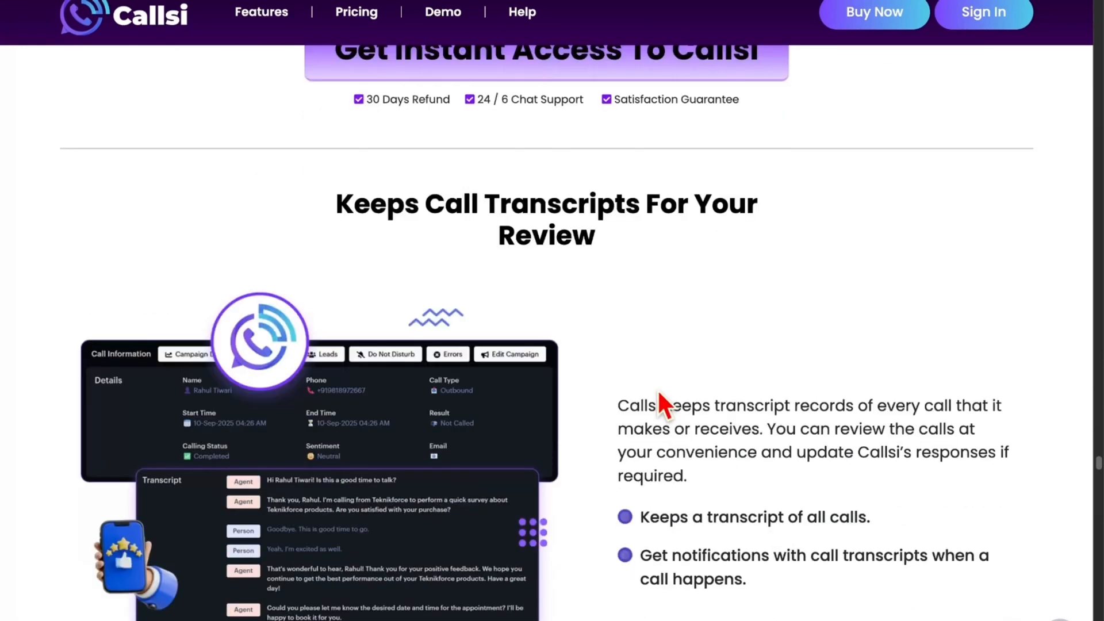
{"action": "scroll", "coordinate": [657, 388], "scroll_direction": "down", "scroll_amount": 8}
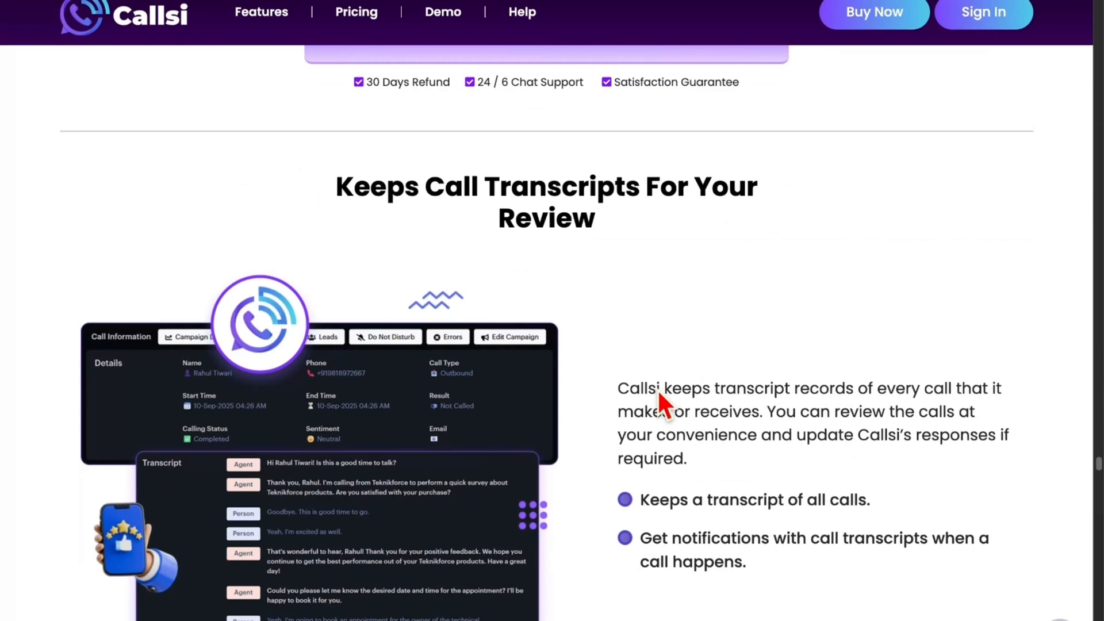
{"action": "scroll", "coordinate": [657, 388], "scroll_direction": "down", "scroll_amount": 5}
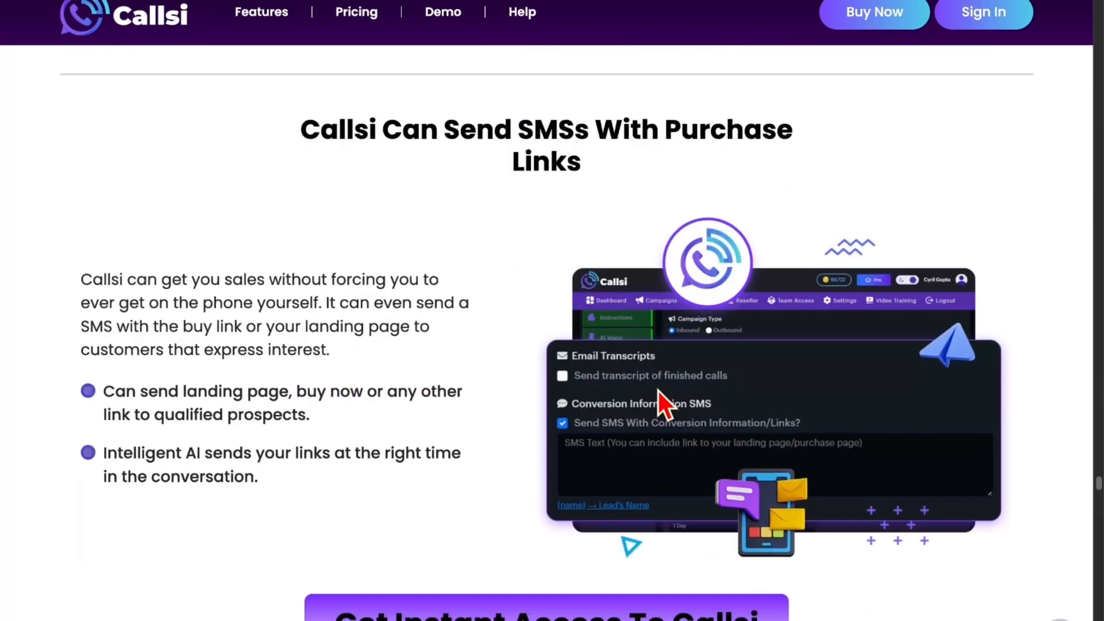
{"action": "scroll", "coordinate": [658, 391], "scroll_direction": "down", "scroll_amount": 7}
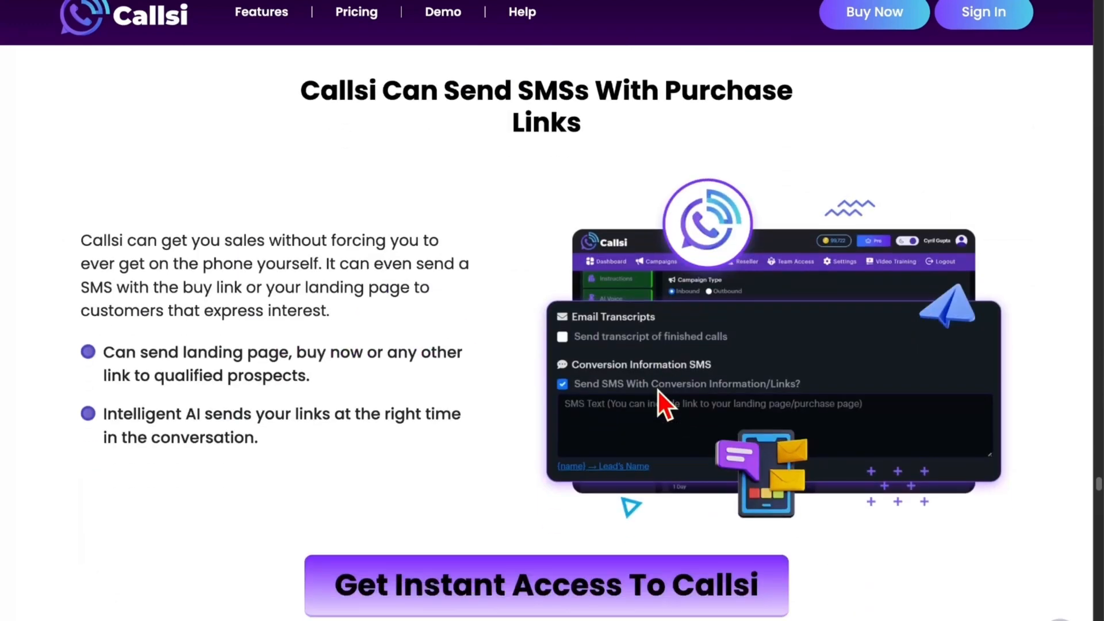
{"action": "scroll", "coordinate": [659, 394], "scroll_direction": "down", "scroll_amount": 1}
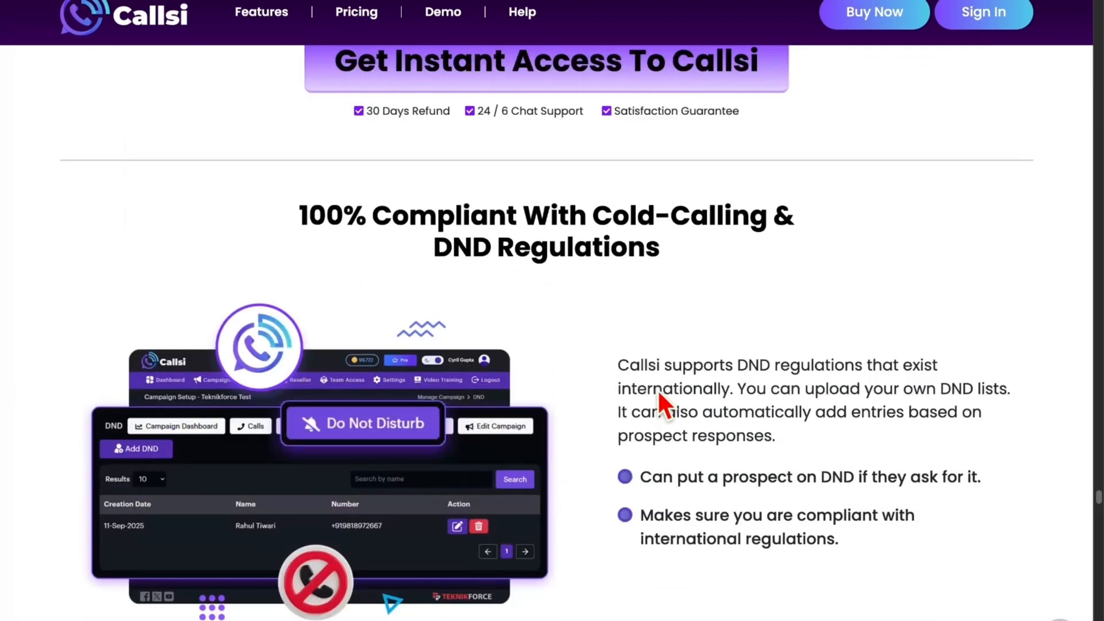
{"action": "scroll", "coordinate": [657, 389], "scroll_direction": "down", "scroll_amount": 8}
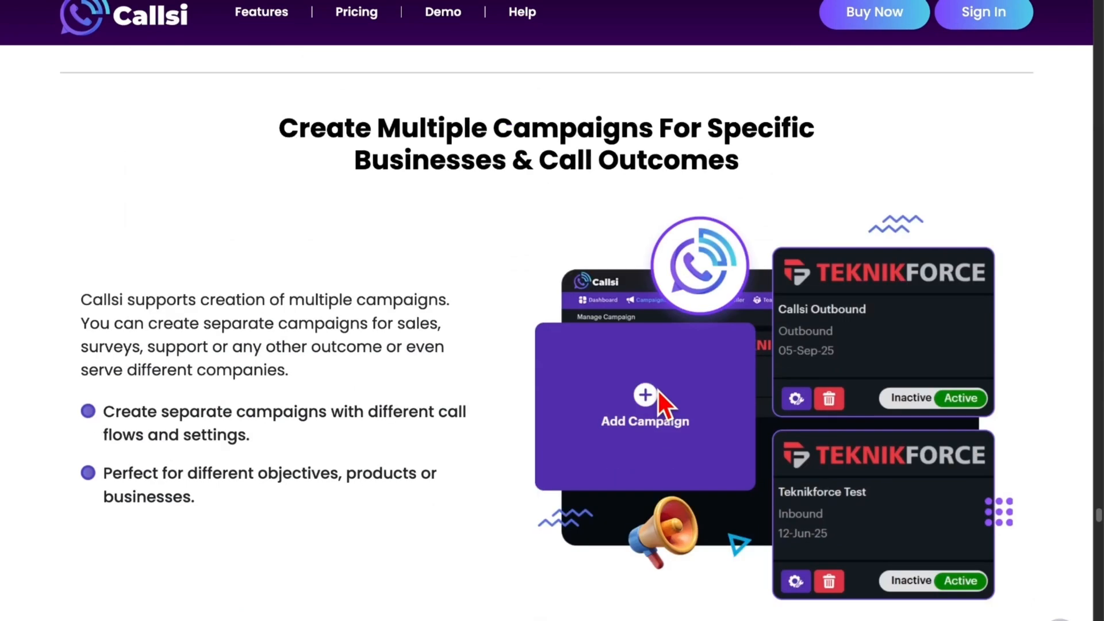
{"action": "scroll", "coordinate": [657, 391], "scroll_direction": "down", "scroll_amount": 6}
{"action": "scroll", "coordinate": [658, 391], "scroll_direction": "down", "scroll_amount": 1}
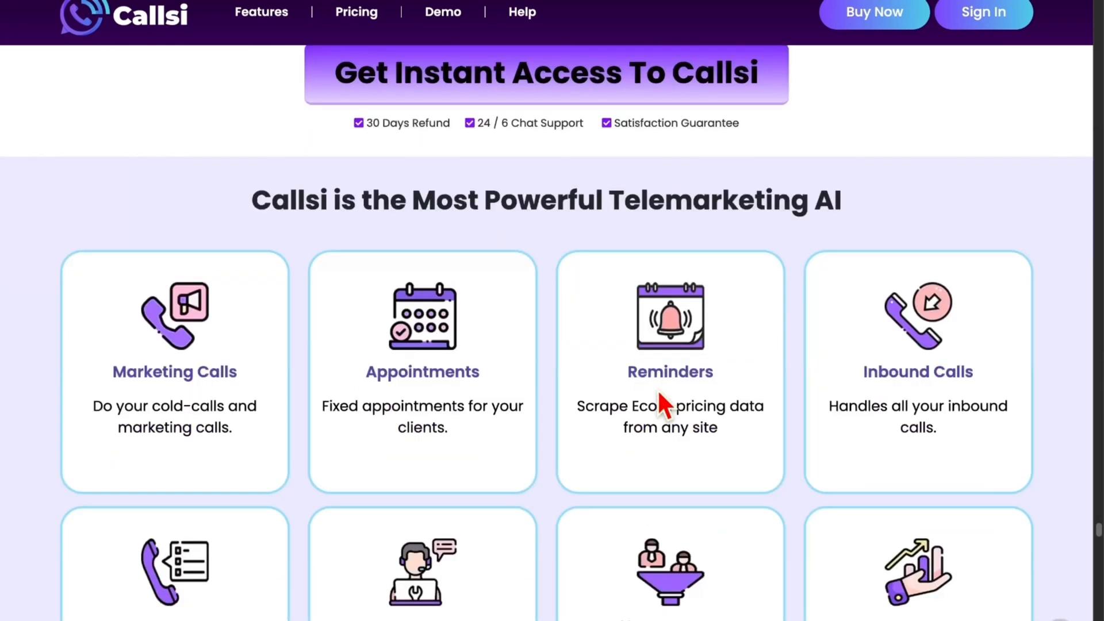
{"action": "scroll", "coordinate": [659, 393], "scroll_direction": "down", "scroll_amount": 1}
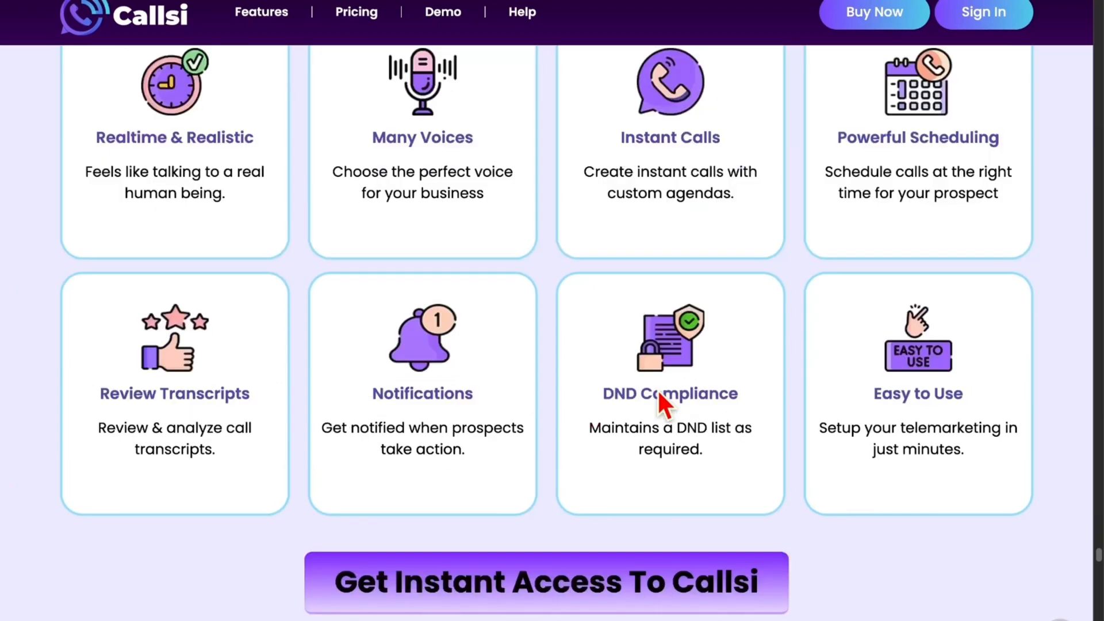